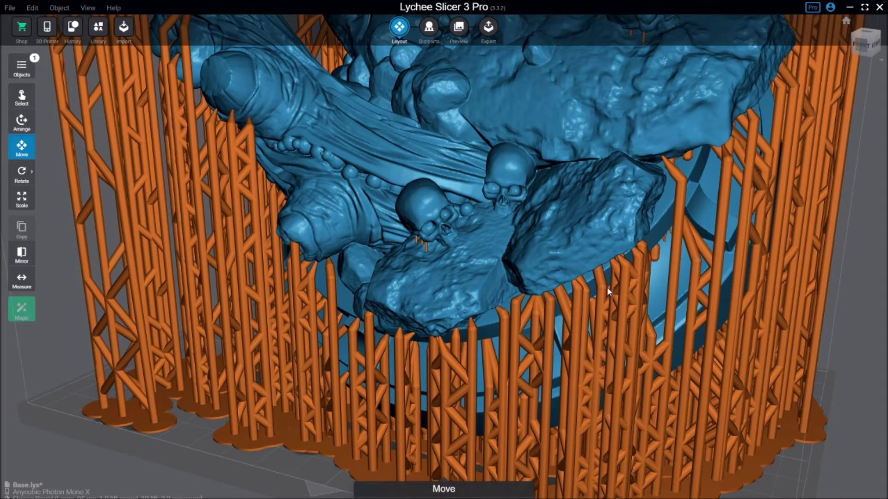
Orbit around the supported base to a front view, then deselect it to see it plain
mouse_move(584, 333)
right_down()
mouse_move(391, 321)
mouse_move(294, 220)
right_up()
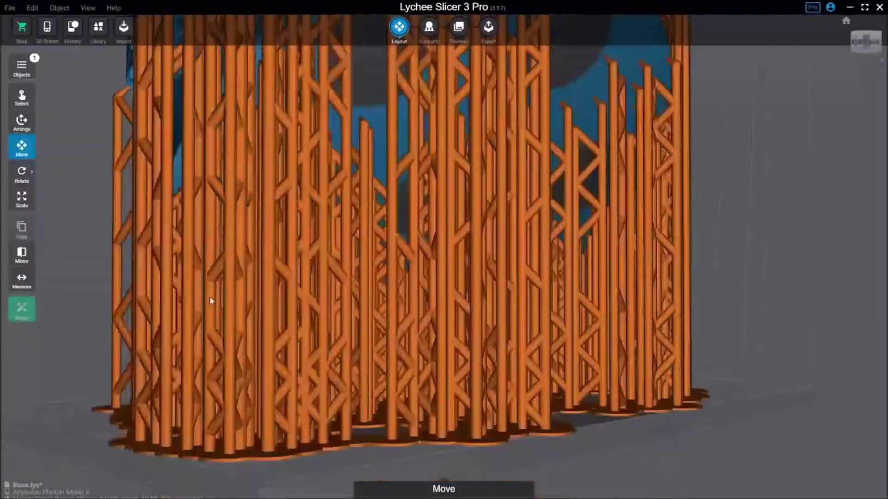
scroll(386, 250, down, 4)
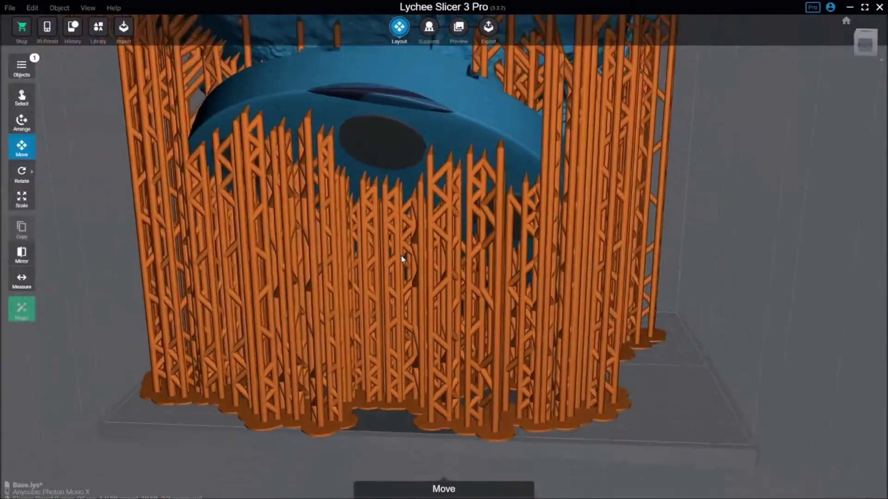
scroll(401, 256, down, 4)
mouse_move(424, 261)
right_down()
mouse_move(573, 302)
mouse_move(549, 306)
mouse_move(645, 289)
mouse_move(584, 321)
right_up()
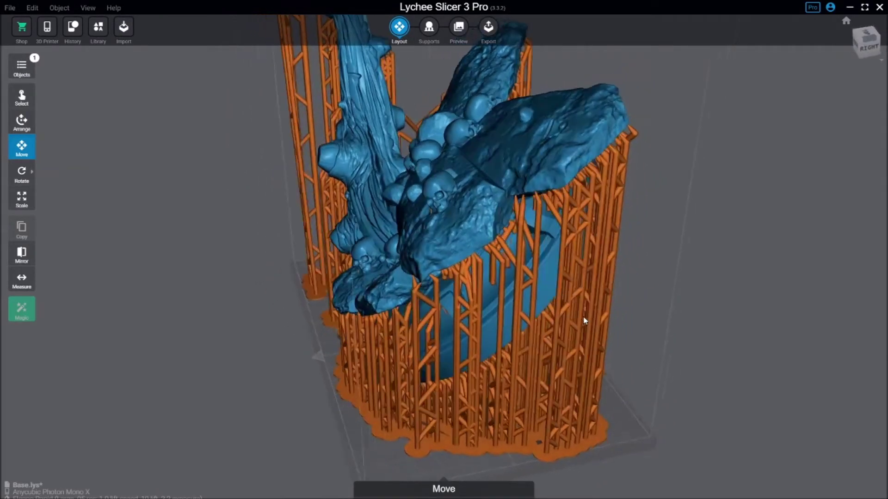
scroll(584, 321, down, 5)
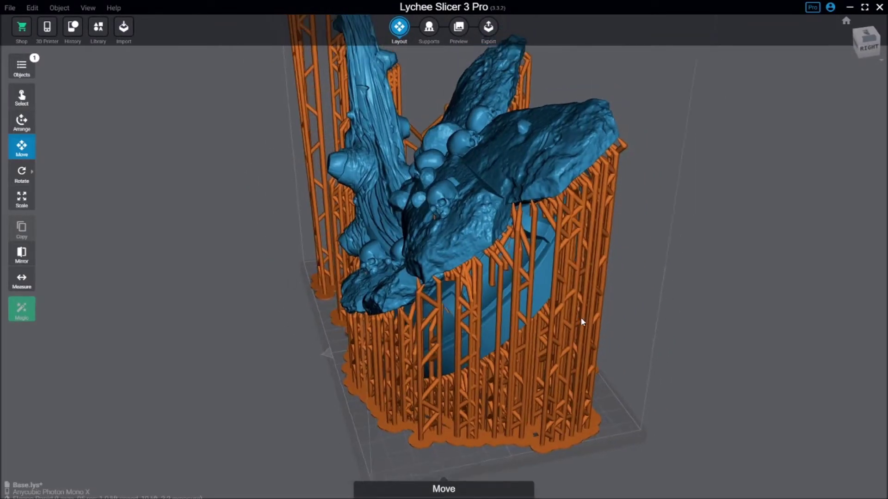
mouse_move(582, 321)
right_down()
mouse_move(548, 257)
mouse_move(624, 260)
mouse_move(652, 272)
right_up()
click(652, 273)
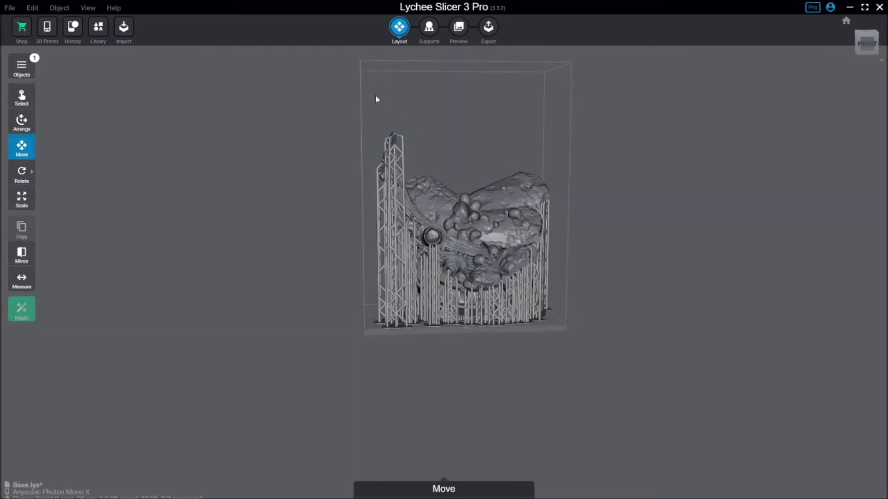
Orbit over the top of the base and down to an angled view
mouse_move(420, 143)
right_down()
mouse_move(393, 154)
mouse_move(386, 78)
right_up()
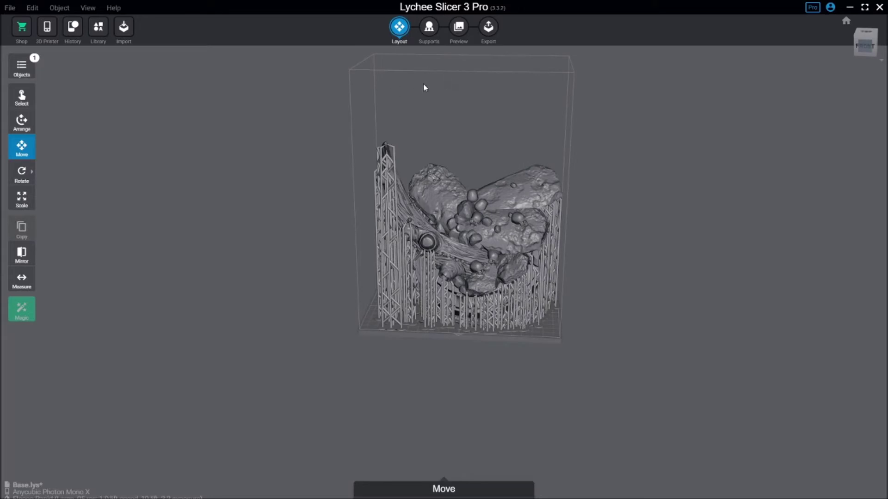
mouse_move(457, 99)
right_down()
mouse_move(436, 129)
mouse_move(464, 160)
right_up()
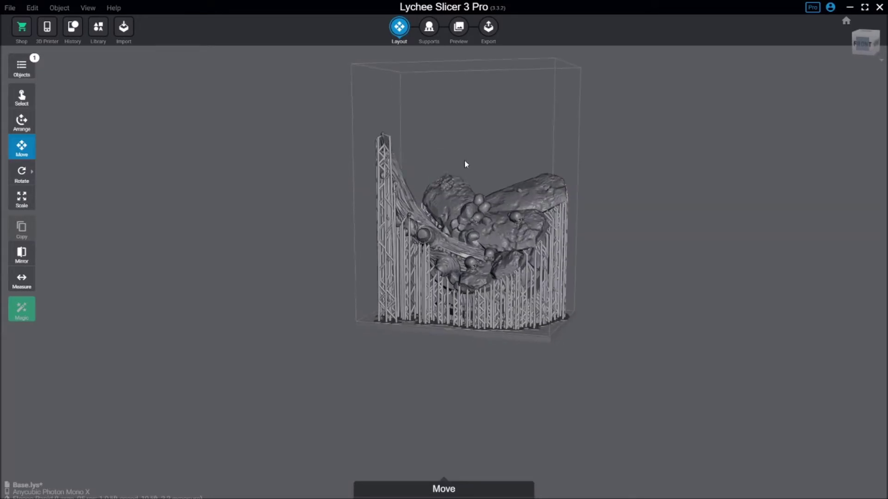
click(464, 160)
right_drag(406, 193, 494, 212)
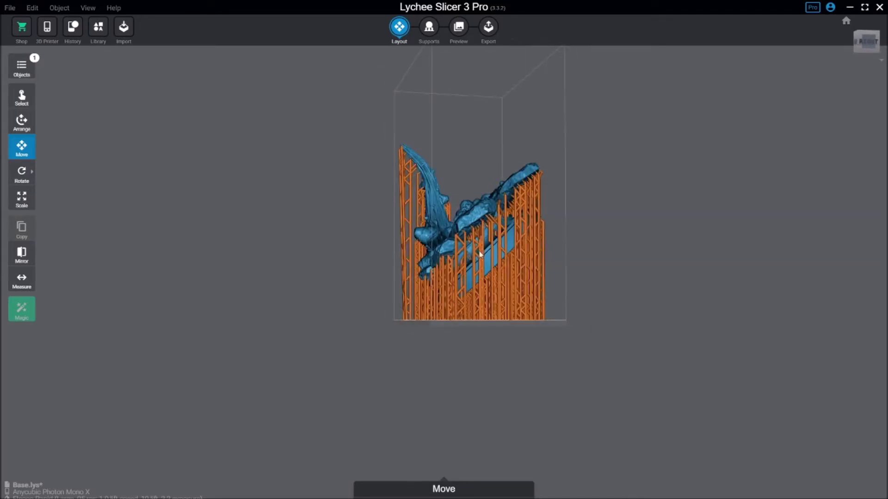
right_drag(480, 255, 444, 222)
click(403, 144)
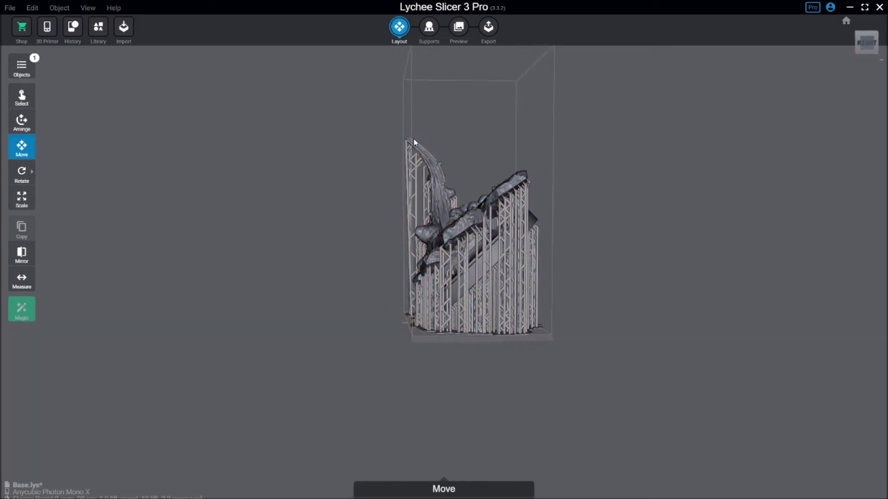
click(413, 142)
Orbit around the base's right side toward its back
mouse_move(414, 142)
right_down()
mouse_move(534, 170)
mouse_move(473, 190)
right_up()
click(534, 170)
click(424, 148)
click(472, 191)
right_drag(377, 195, 503, 230)
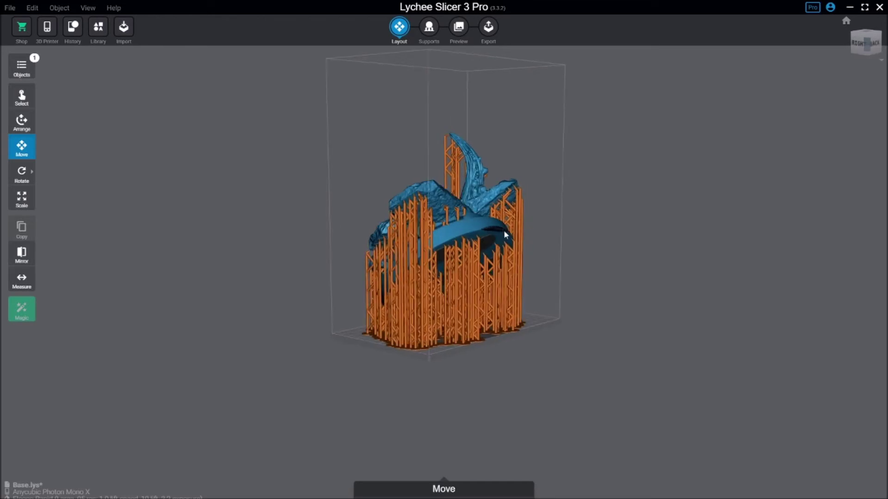
click(496, 267)
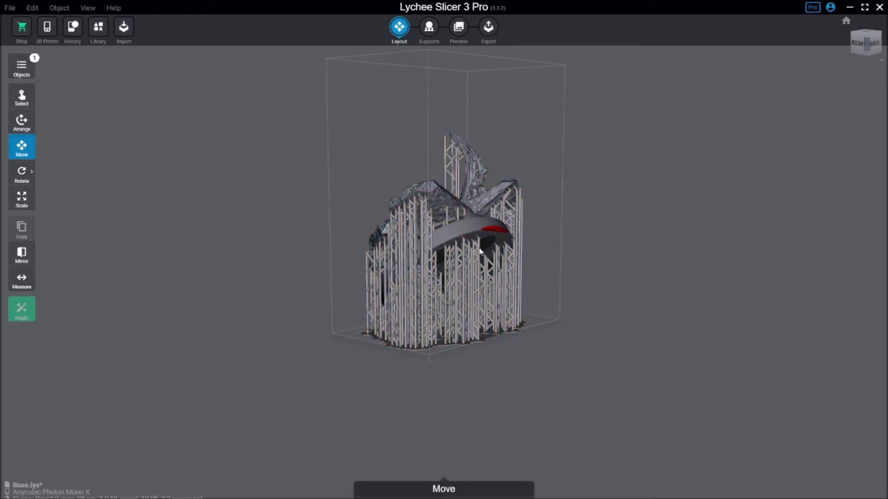
click(479, 243)
click(565, 363)
View the base from behind and steeply, then orbit to an angled front view
click(496, 231)
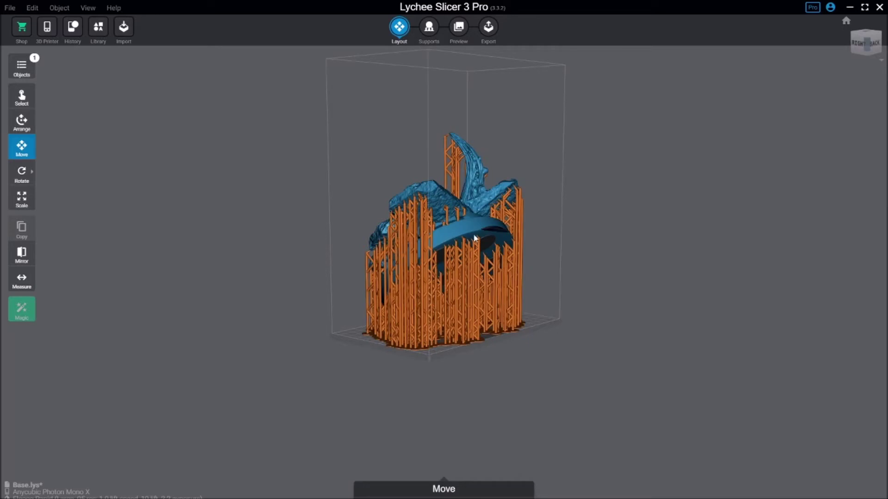
mouse_move(455, 278)
right_down()
mouse_move(437, 276)
mouse_move(463, 281)
right_up()
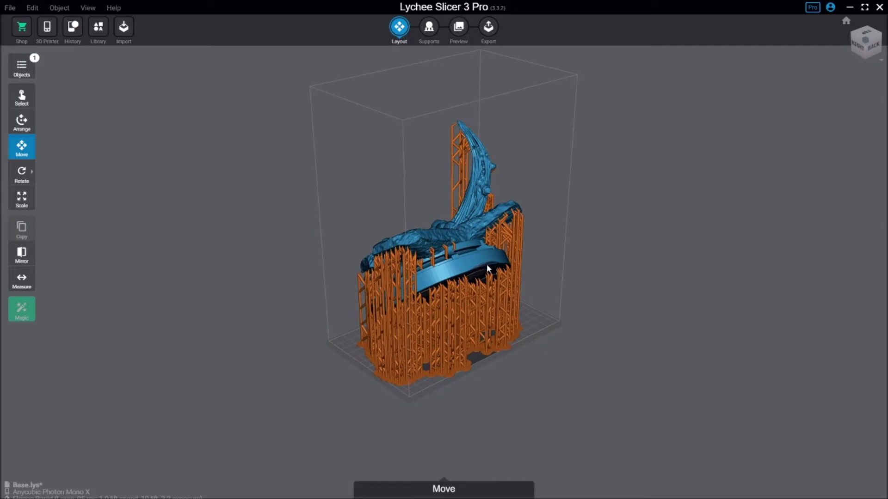
right_drag(486, 265, 617, 241)
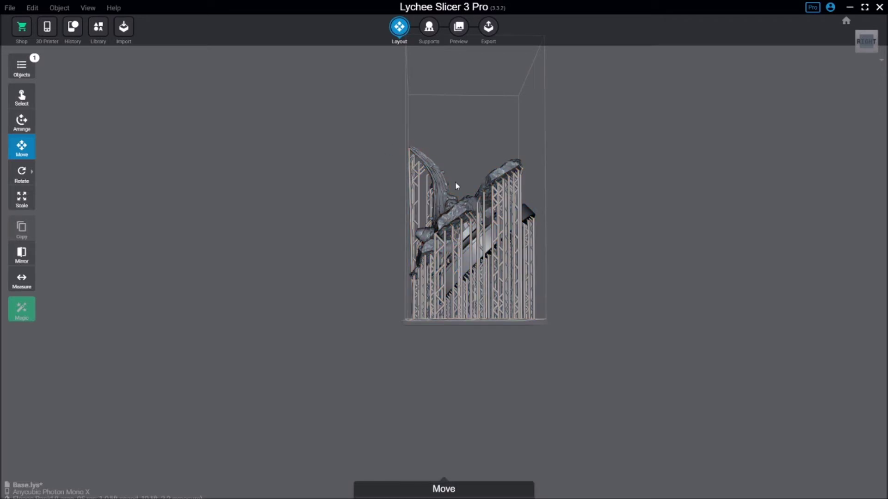
mouse_move(453, 181)
right_down()
mouse_move(318, 214)
mouse_move(630, 226)
mouse_move(614, 213)
mouse_move(529, 220)
mouse_move(482, 244)
right_up()
mouse_move(505, 337)
right_down()
mouse_move(385, 319)
mouse_move(364, 335)
mouse_move(440, 317)
right_up()
mouse_move(512, 265)
right_down()
mouse_move(264, 261)
mouse_move(361, 272)
mouse_move(272, 263)
mouse_move(367, 256)
mouse_move(394, 270)
mouse_move(308, 296)
mouse_move(368, 315)
mouse_move(536, 300)
mouse_move(536, 314)
mouse_move(568, 314)
mouse_move(520, 297)
mouse_move(500, 305)
mouse_move(400, 294)
mouse_move(463, 221)
mouse_move(385, 208)
mouse_move(404, 227)
right_up()
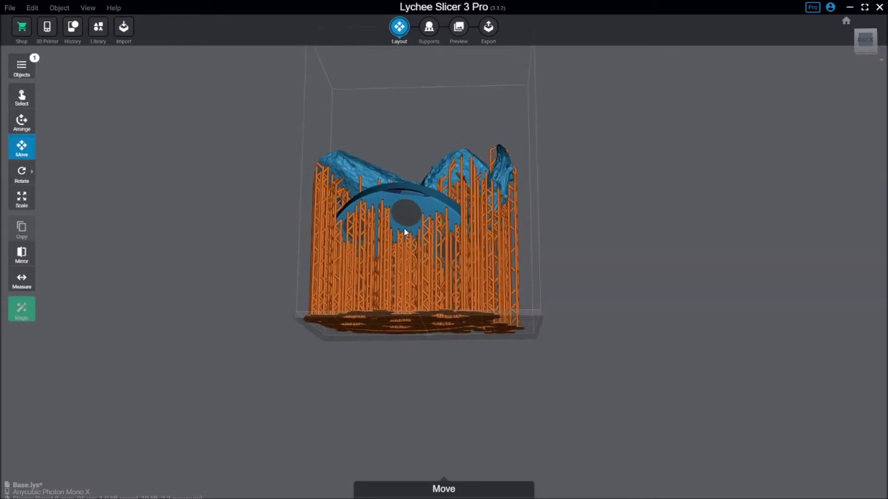
scroll(405, 233, up, 2)
mouse_move(405, 262)
right_down()
mouse_move(437, 305)
mouse_move(459, 285)
right_up()
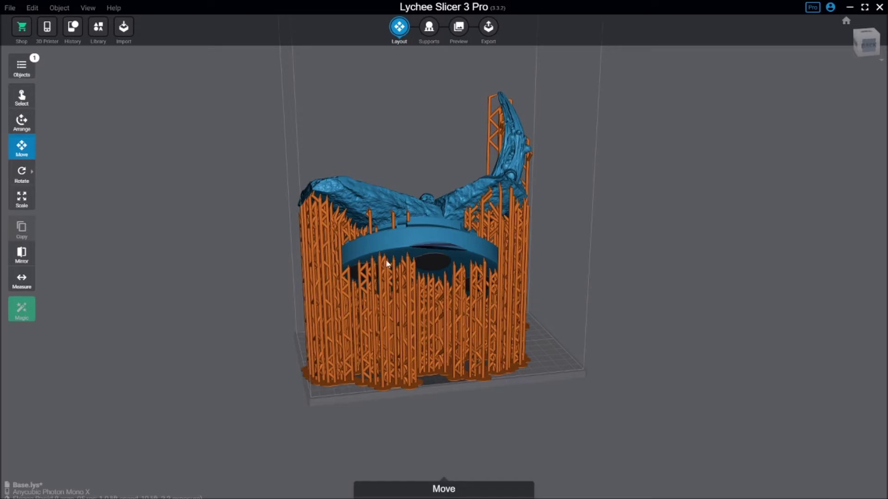
mouse_move(349, 230)
mouse_down()
mouse_move(464, 221)
mouse_move(424, 246)
mouse_move(517, 254)
mouse_move(537, 287)
mouse_move(503, 277)
mouse_up()
right_drag(486, 237, 420, 327)
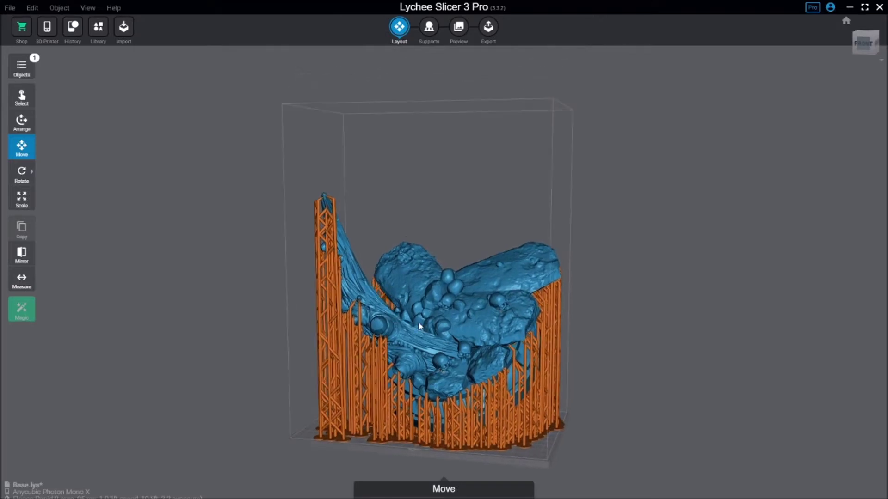
Orbit the supported base to several new viewing angles
drag(415, 324, 459, 323)
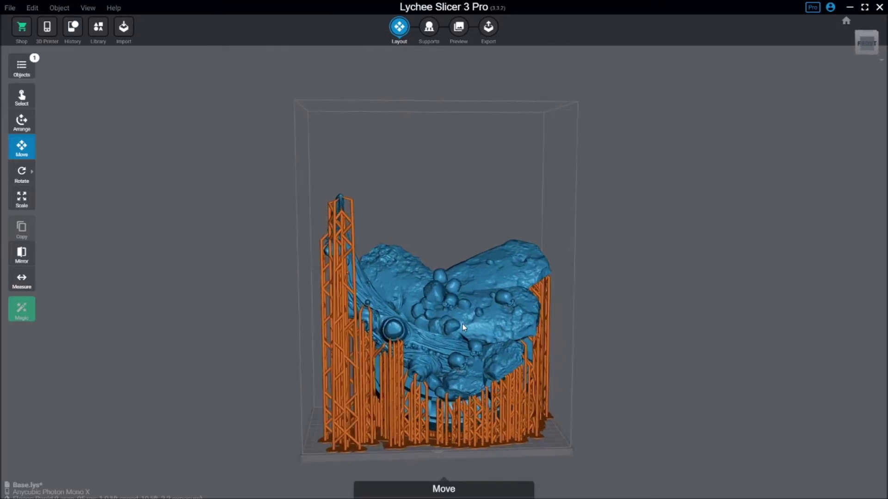
mouse_move(463, 324)
right_down()
mouse_move(457, 349)
mouse_move(429, 368)
mouse_move(291, 361)
mouse_move(415, 364)
mouse_move(326, 362)
mouse_move(303, 374)
mouse_move(374, 405)
right_up()
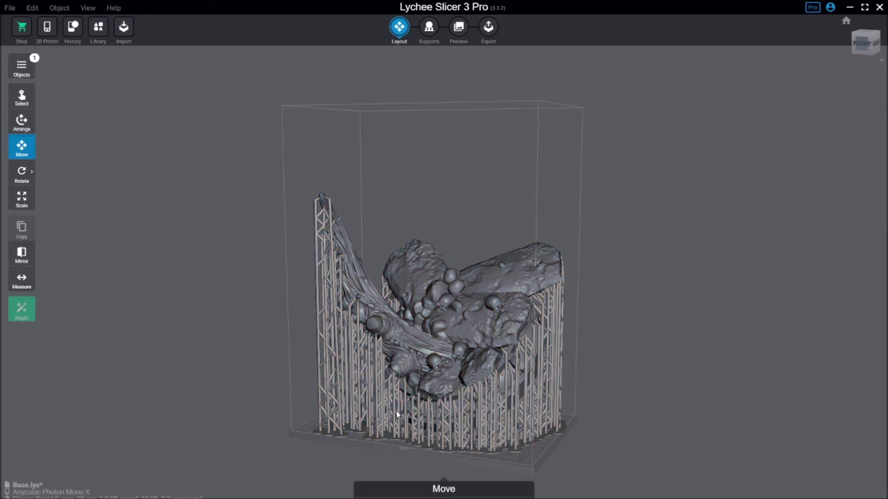
click(397, 412)
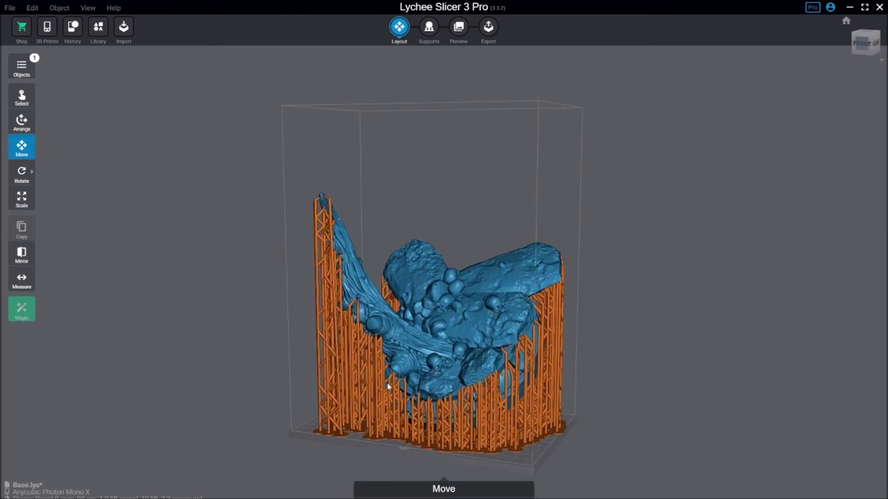
mouse_move(541, 360)
right_down()
mouse_move(425, 376)
mouse_move(523, 336)
mouse_move(505, 329)
right_up()
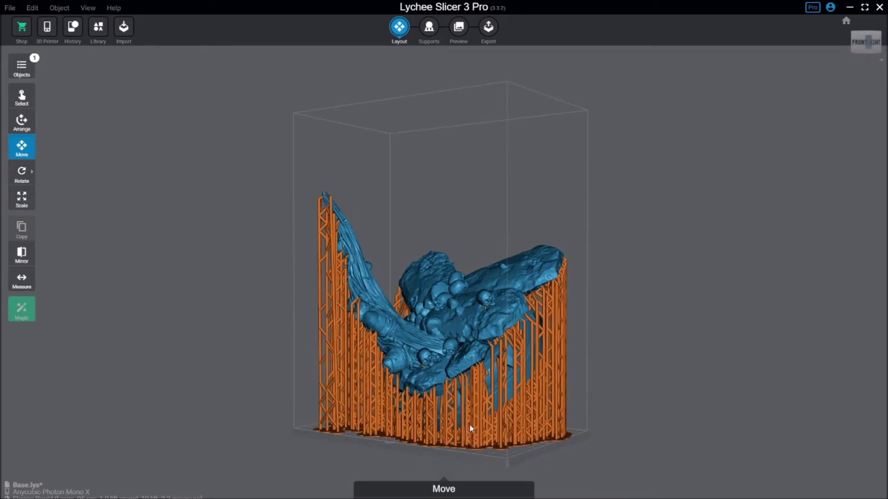
click(447, 262)
click(313, 264)
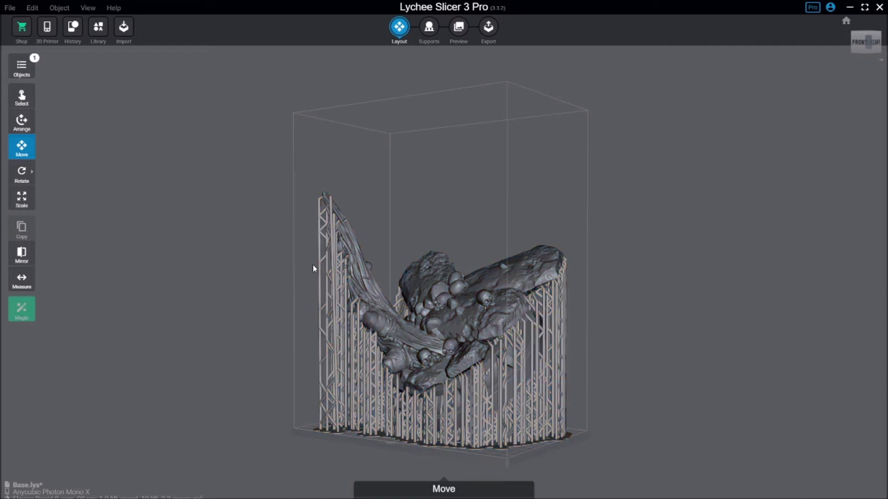
click(341, 251)
Orbit back to a front view, deselect the model, and switch to Preview
mouse_move(341, 251)
right_down()
mouse_move(476, 264)
mouse_move(455, 325)
mouse_move(459, 242)
right_up()
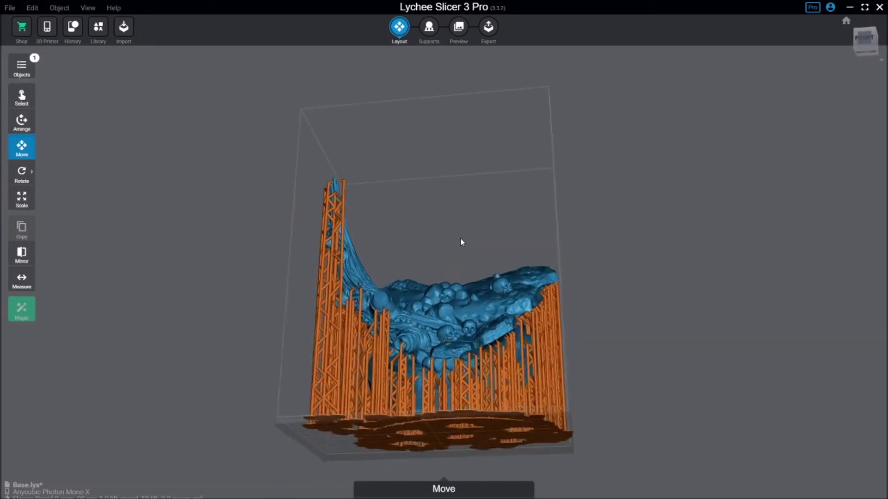
click(460, 242)
click(450, 317)
click(214, 417)
click(408, 383)
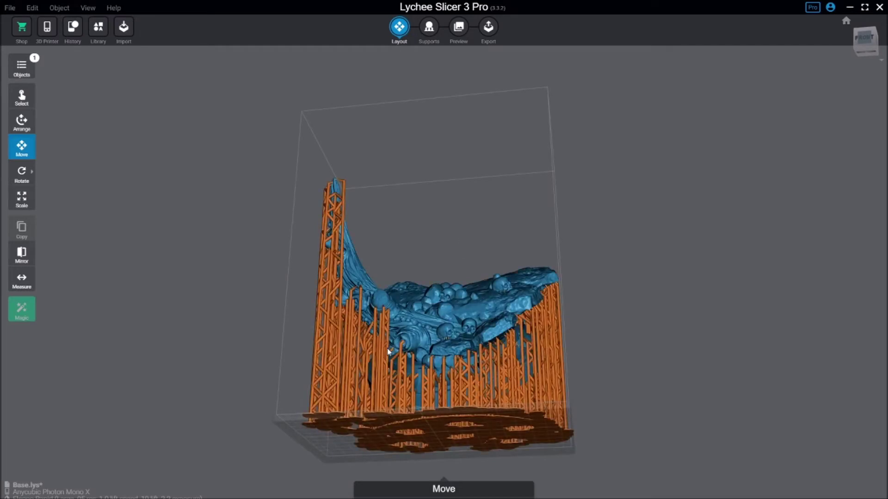
mouse_move(408, 383)
right_down()
mouse_move(426, 377)
mouse_move(405, 349)
mouse_move(415, 349)
right_up()
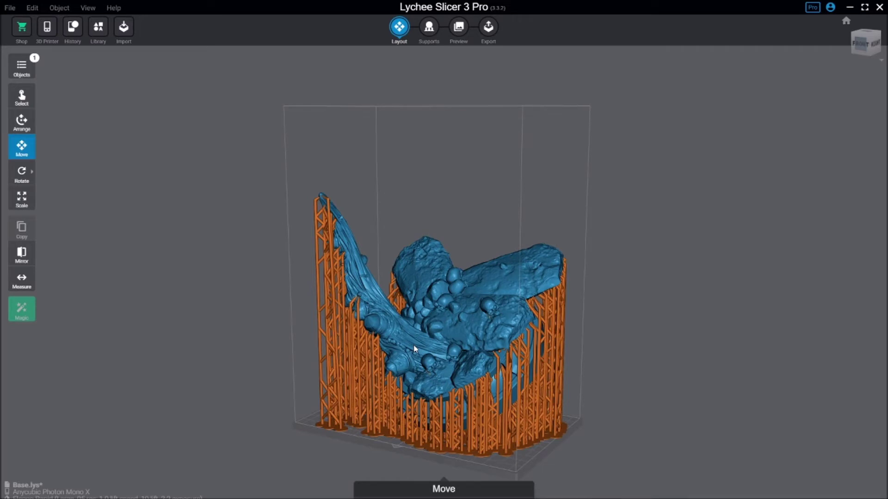
click(97, 359)
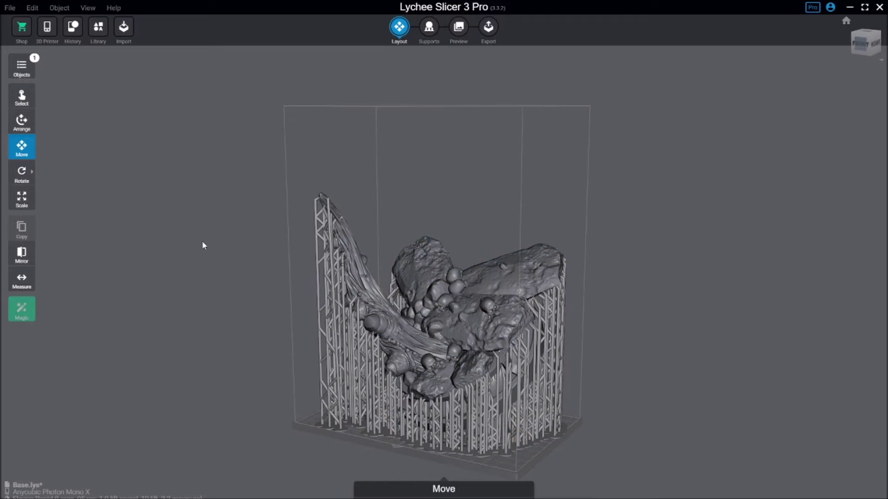
click(458, 28)
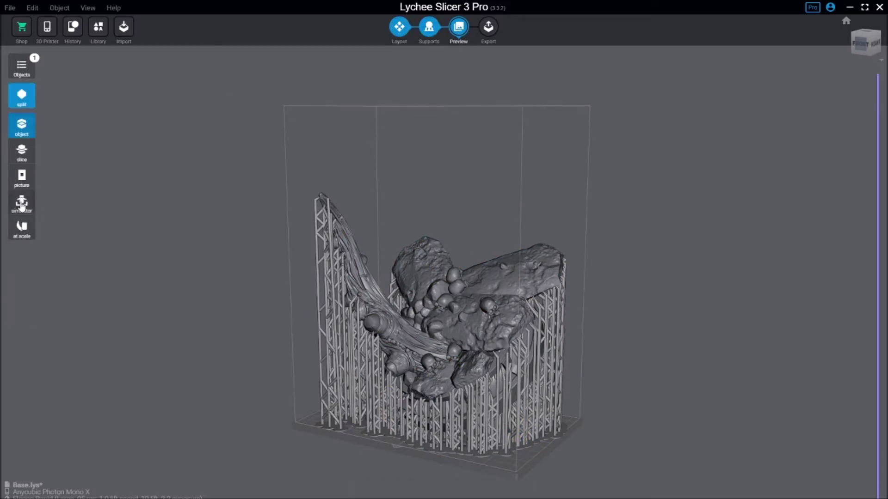
Show the base in the simulated Photon Mono X, viewing the vat from above and below
click(22, 203)
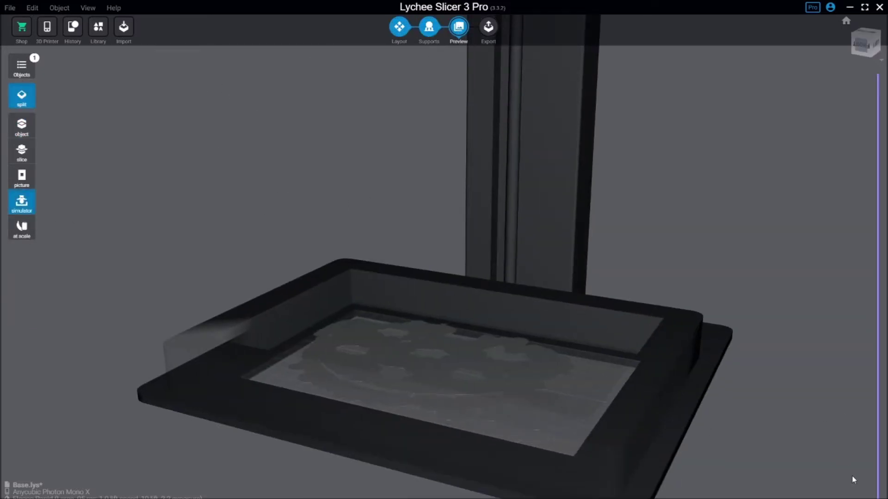
mouse_move(597, 420)
right_down()
mouse_move(514, 448)
mouse_move(492, 465)
right_up()
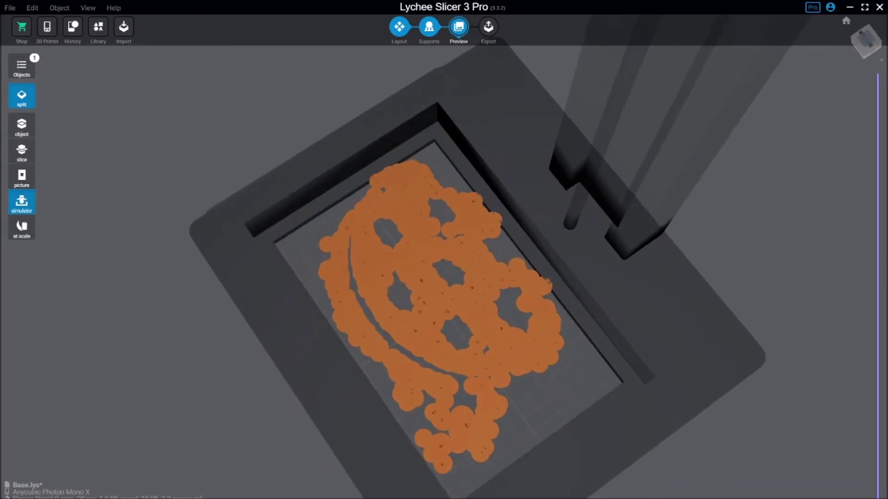
mouse_move(493, 465)
right_down()
mouse_move(520, 440)
mouse_move(582, 302)
mouse_move(583, 274)
mouse_move(546, 286)
right_up()
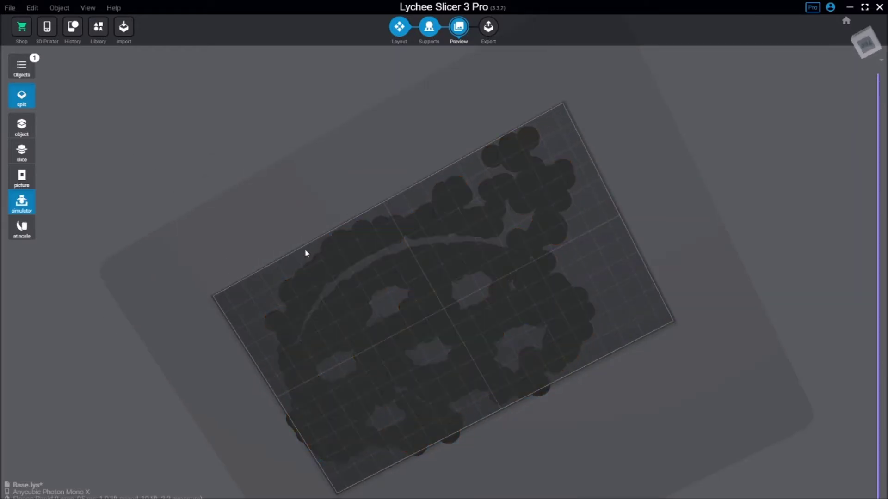
mouse_move(467, 399)
right_down()
mouse_move(462, 291)
mouse_move(524, 355)
mouse_move(546, 421)
mouse_move(510, 399)
right_up()
right_drag(376, 391, 401, 440)
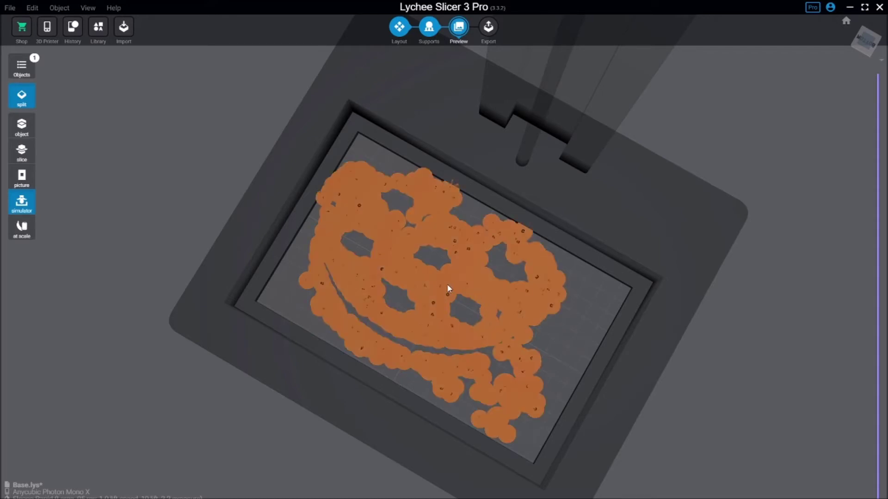
Select the base and orbit to low side and front views of the printer
click(522, 324)
mouse_move(551, 286)
mouse_down()
mouse_move(507, 255)
mouse_move(546, 163)
mouse_move(473, 326)
mouse_move(429, 322)
mouse_move(532, 338)
mouse_move(483, 328)
mouse_up()
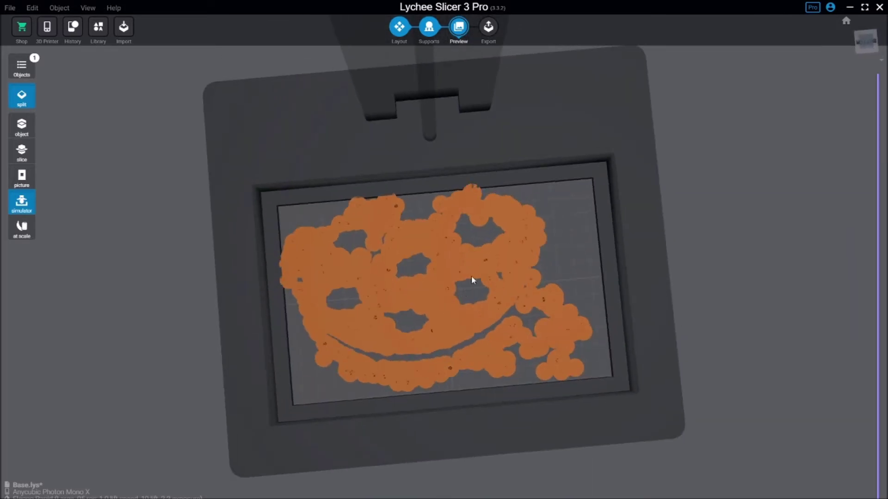
mouse_move(485, 288)
mouse_down()
mouse_move(438, 205)
mouse_move(452, 373)
mouse_move(444, 361)
mouse_move(460, 388)
mouse_up()
click(590, 392)
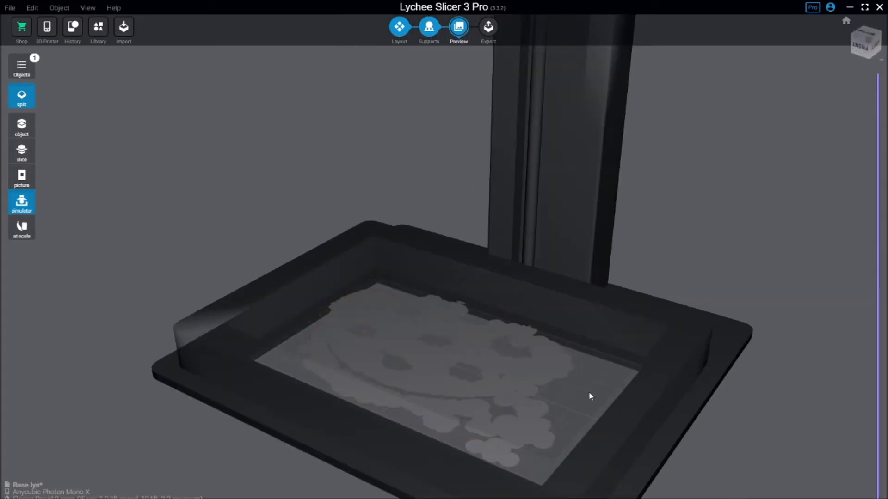
drag(598, 420, 575, 378)
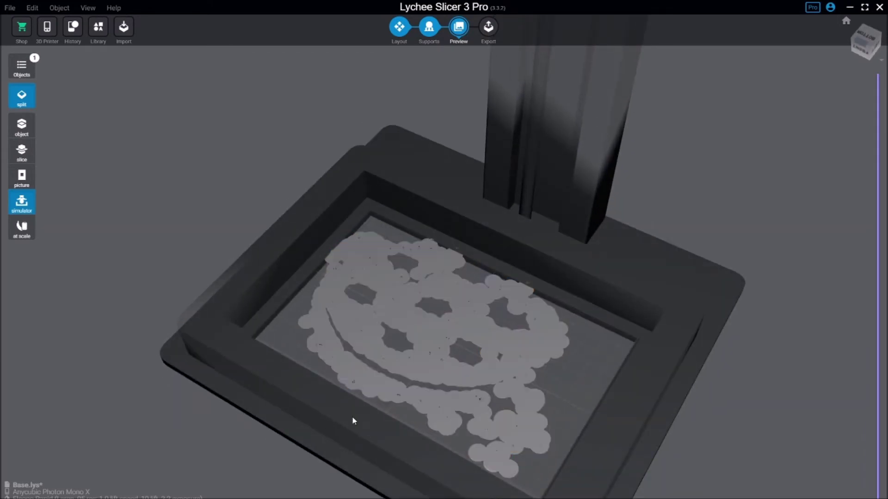
drag(452, 396, 459, 378)
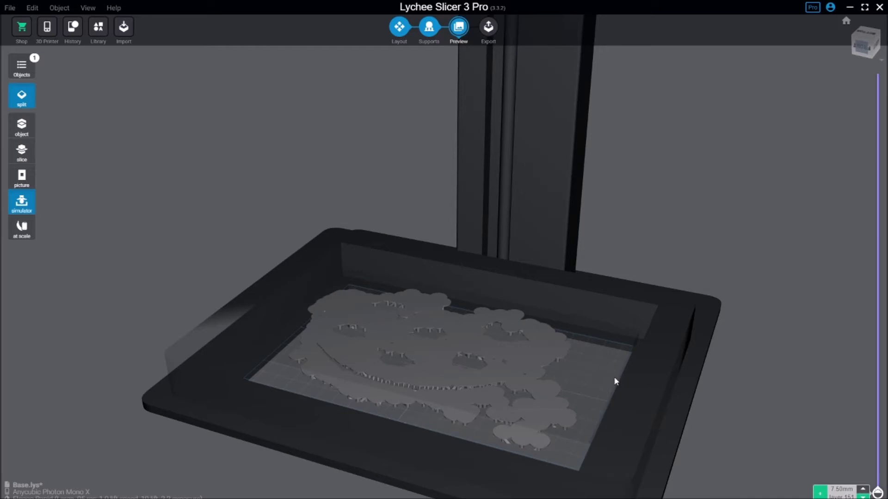
Lower and rotate the view over the vat to see the column behind it
right_drag(561, 443, 554, 435)
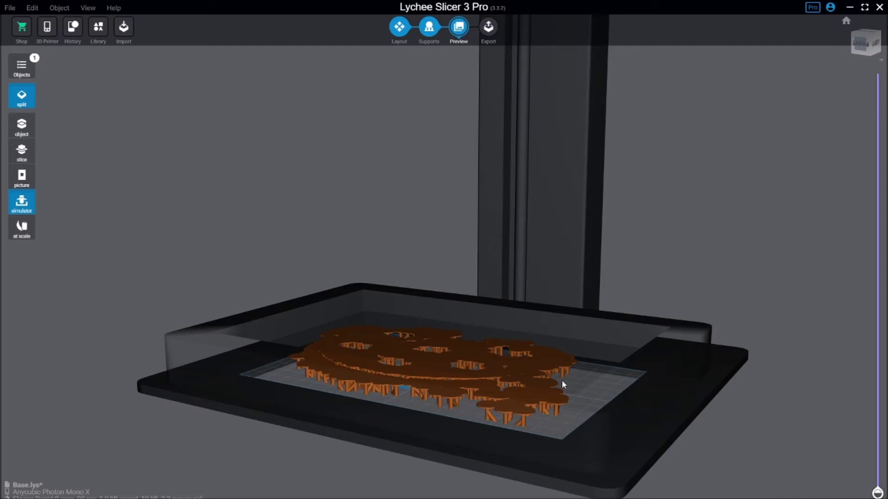
click(575, 405)
click(584, 414)
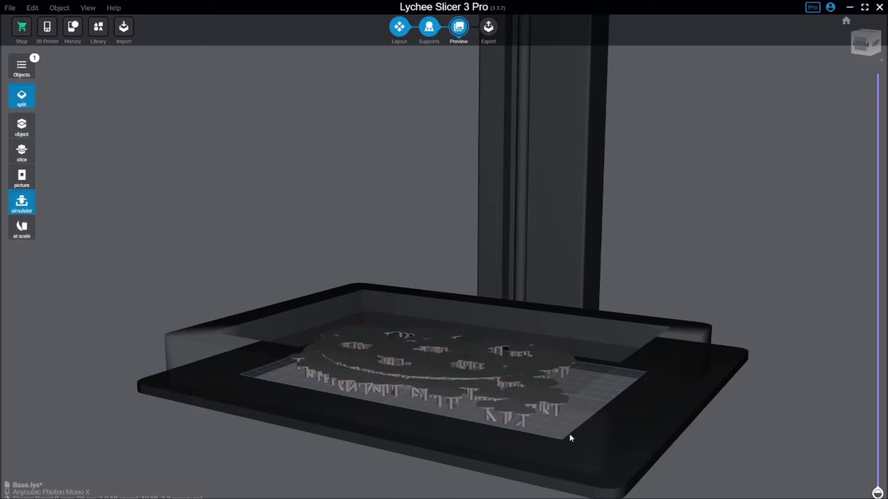
right_drag(570, 434, 596, 409)
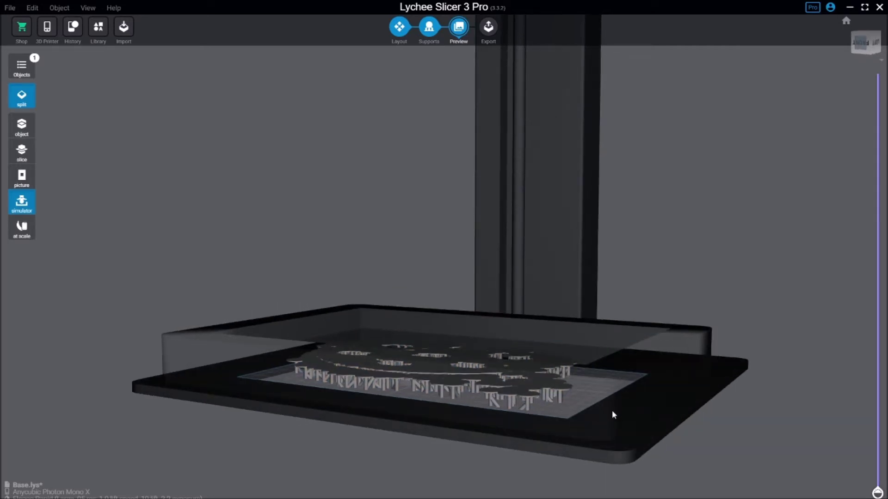
right_drag(612, 409, 551, 387)
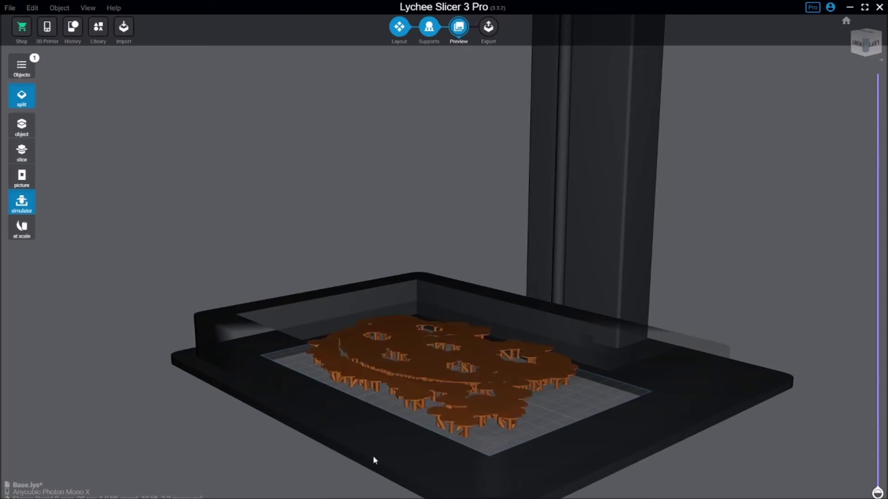
right_drag(372, 455, 528, 457)
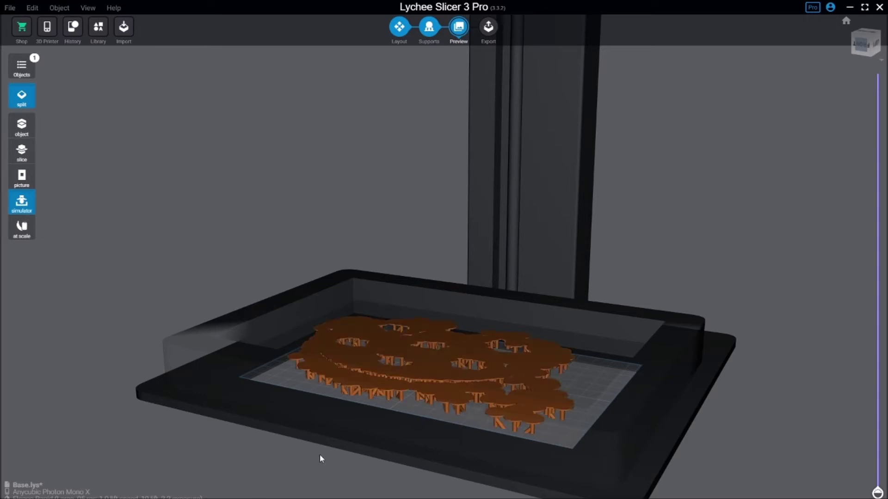
scroll(320, 454, up, 2)
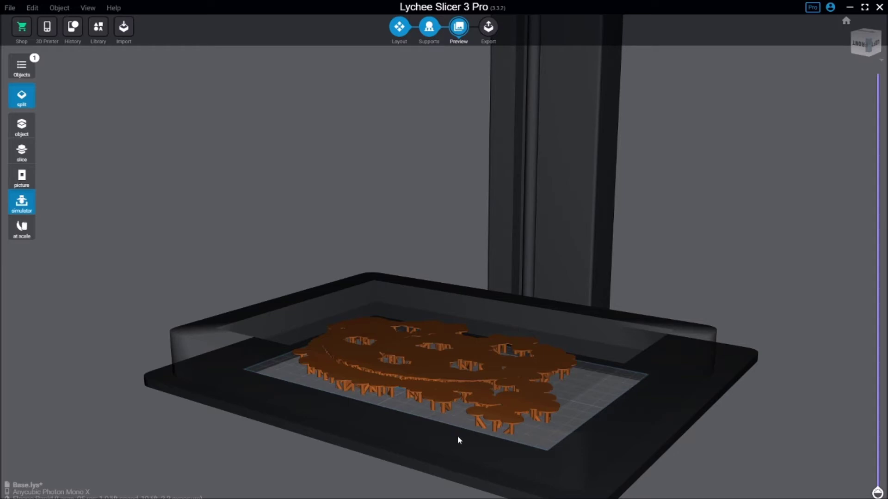
Orbit above the build plate and to an edge-on side view of it
mouse_move(457, 436)
right_down()
mouse_move(494, 459)
mouse_move(513, 375)
mouse_move(494, 407)
right_up()
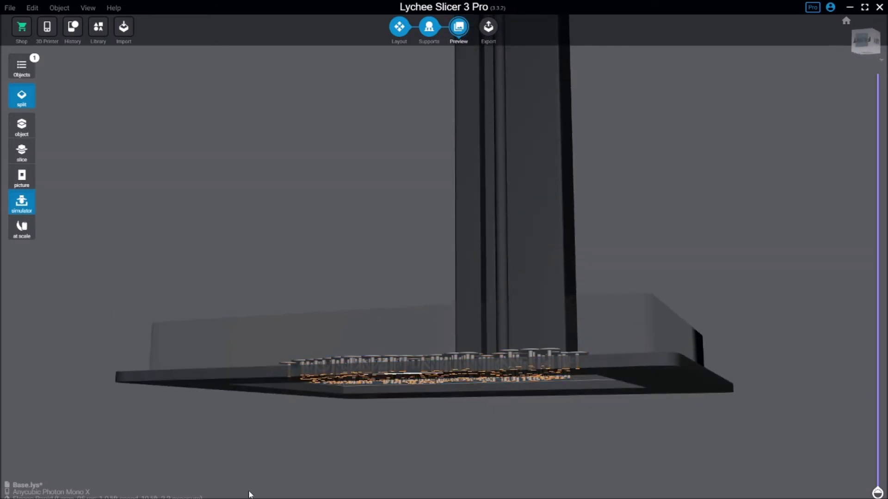
right_drag(514, 427, 494, 447)
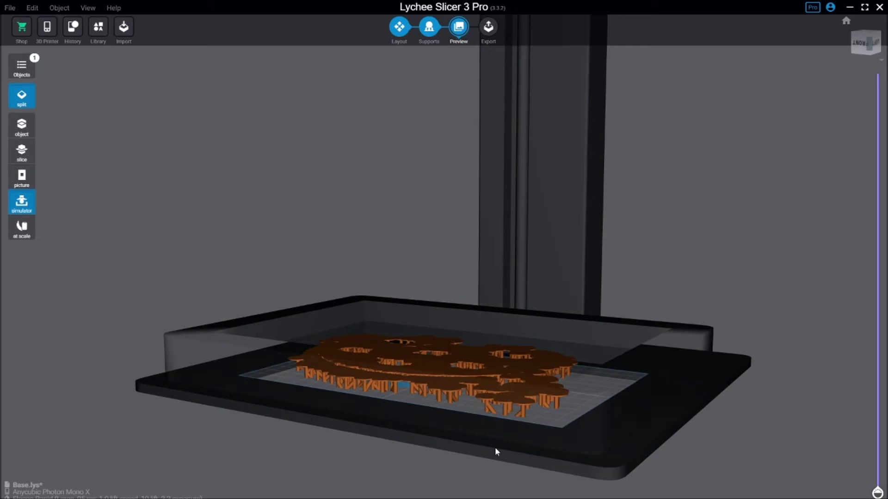
mouse_move(494, 448)
right_down()
mouse_move(500, 442)
mouse_move(472, 427)
mouse_move(484, 444)
mouse_move(642, 423)
right_up()
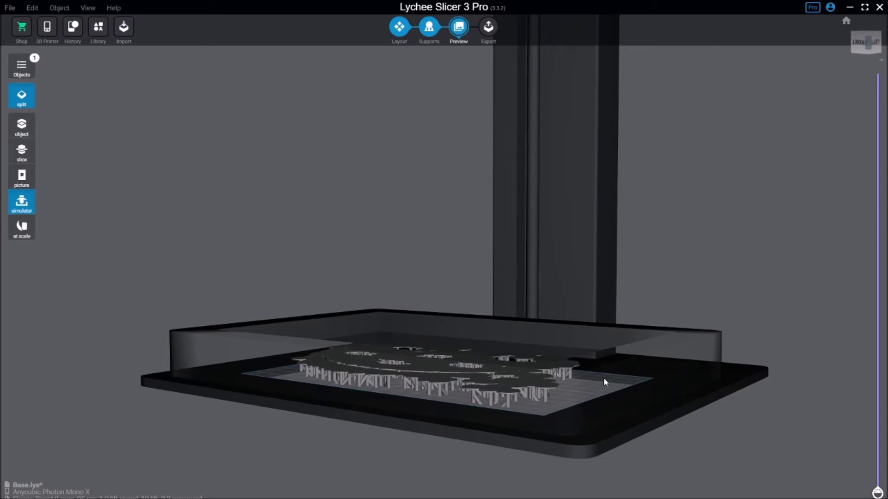
mouse_move(604, 379)
right_down()
mouse_move(577, 443)
mouse_move(584, 454)
right_up()
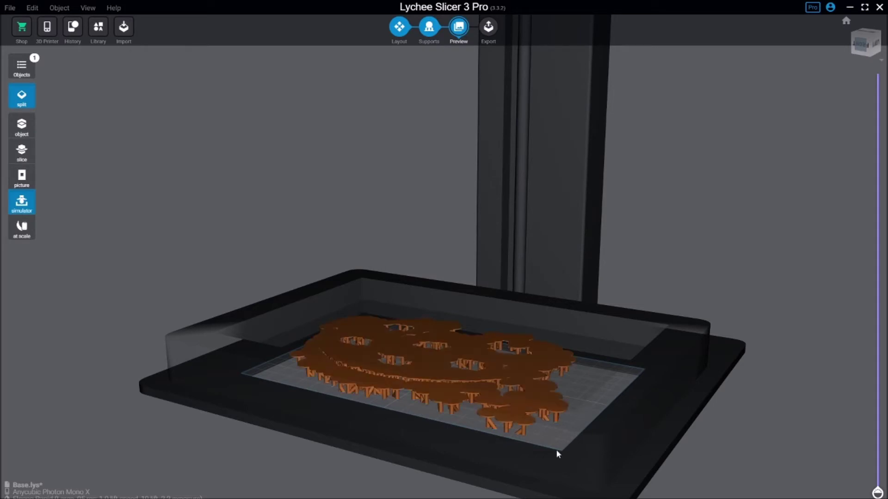
right_drag(556, 450, 564, 437)
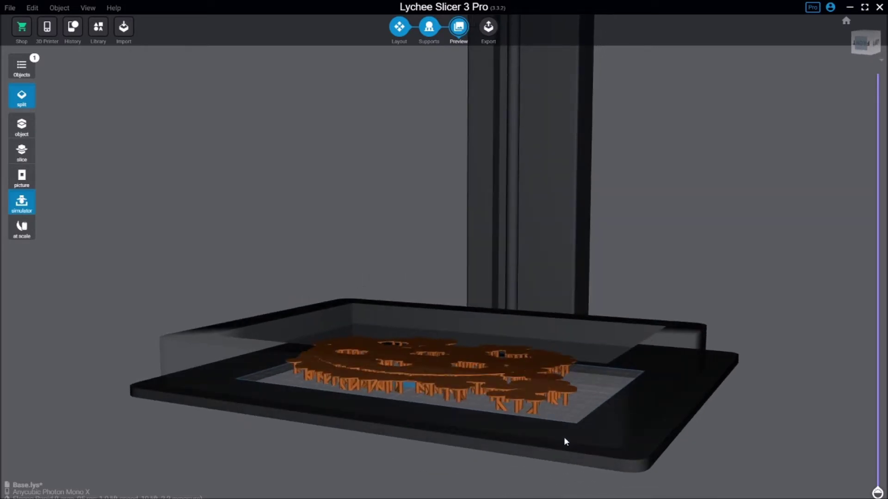
mouse_move(564, 426)
right_down()
mouse_move(552, 443)
mouse_move(571, 451)
mouse_move(588, 444)
right_up()
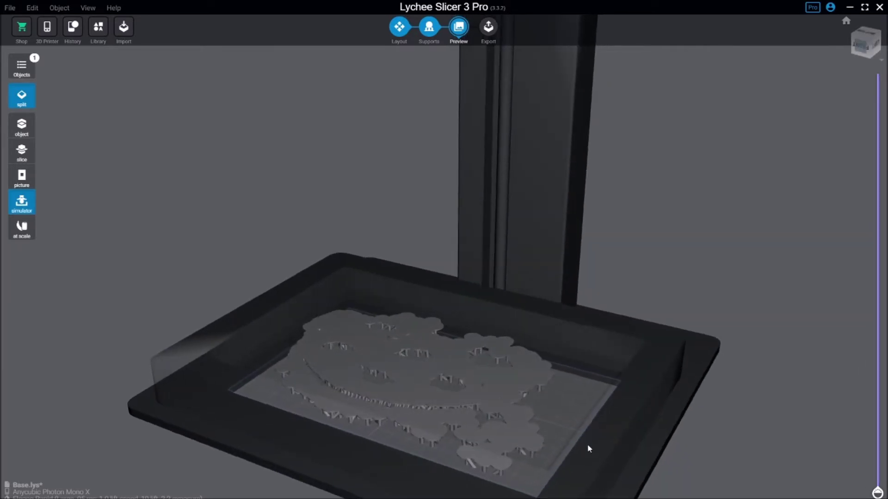
Rotate the printer scene right and look up from beneath the build plate
click(588, 448)
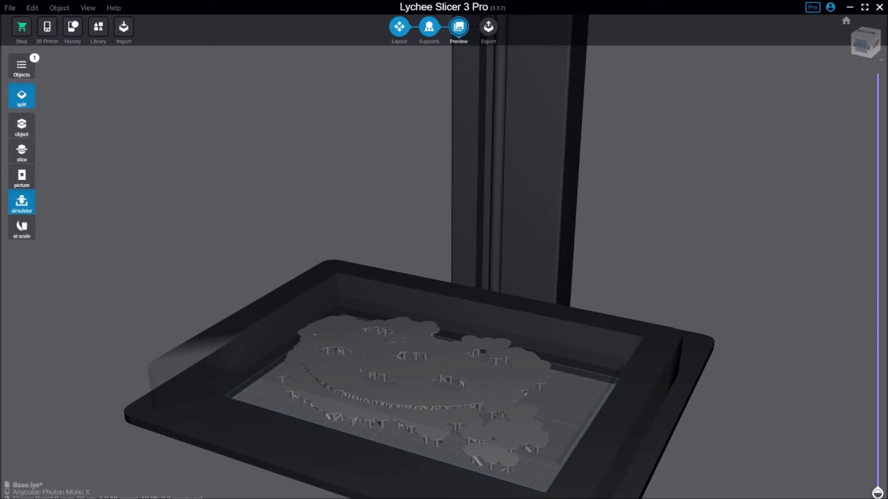
right_drag(588, 458, 591, 474)
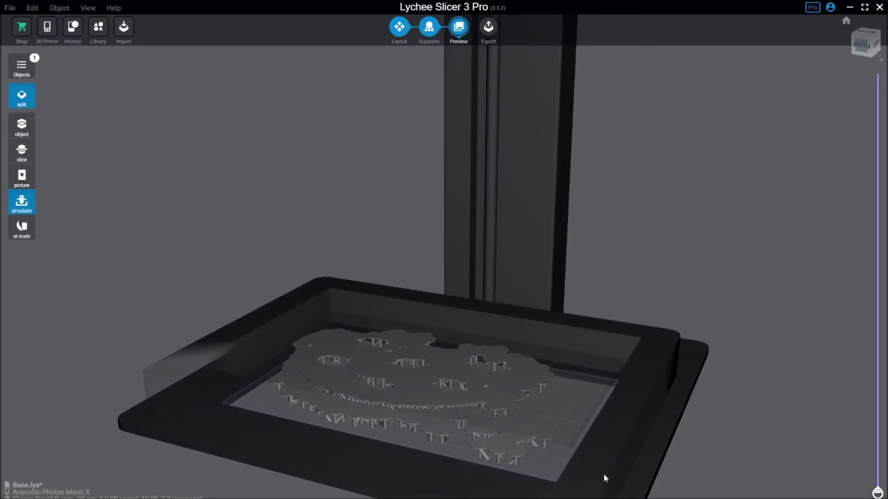
mouse_move(601, 470)
right_down()
mouse_move(578, 475)
mouse_move(661, 389)
right_up()
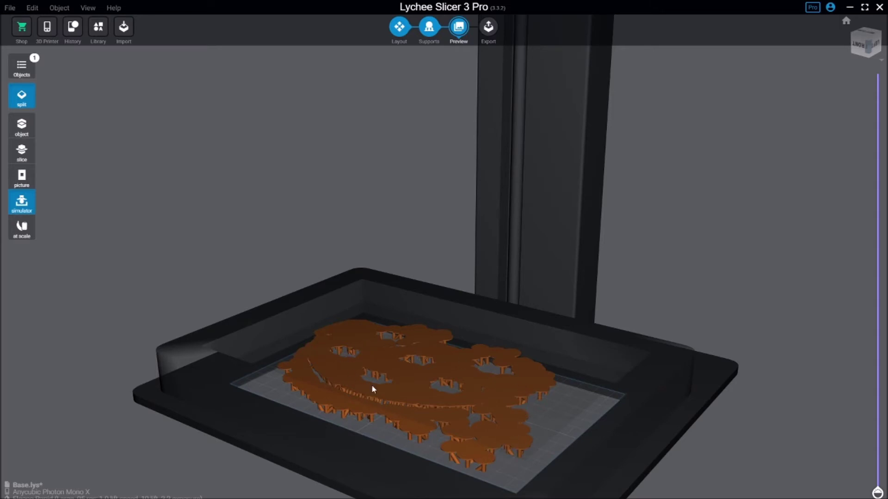
right_drag(566, 456, 560, 379)
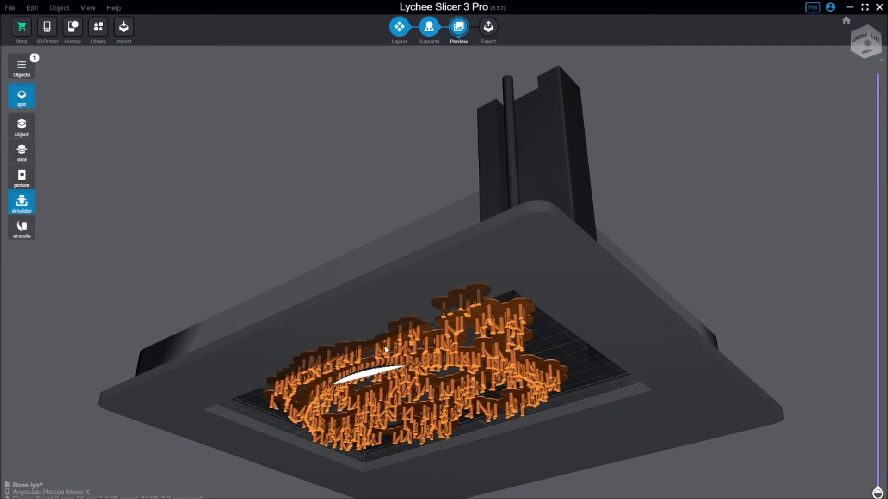
mouse_move(877, 491)
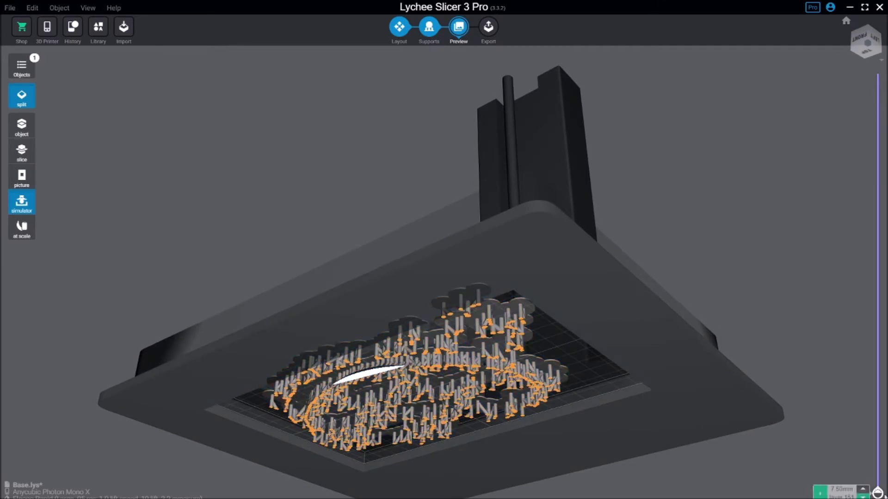
Raise the simulated print from layer 442 through 500 to layer 550
drag(877, 492, 877, 457)
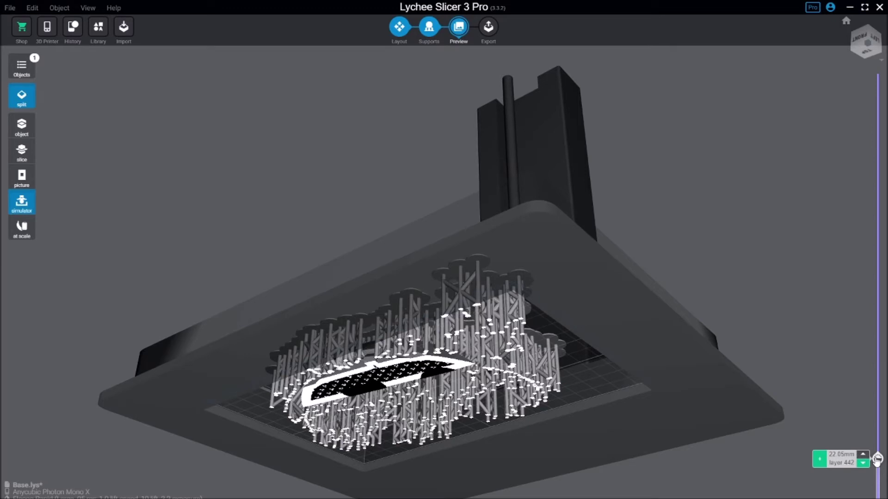
drag(878, 458, 877, 452)
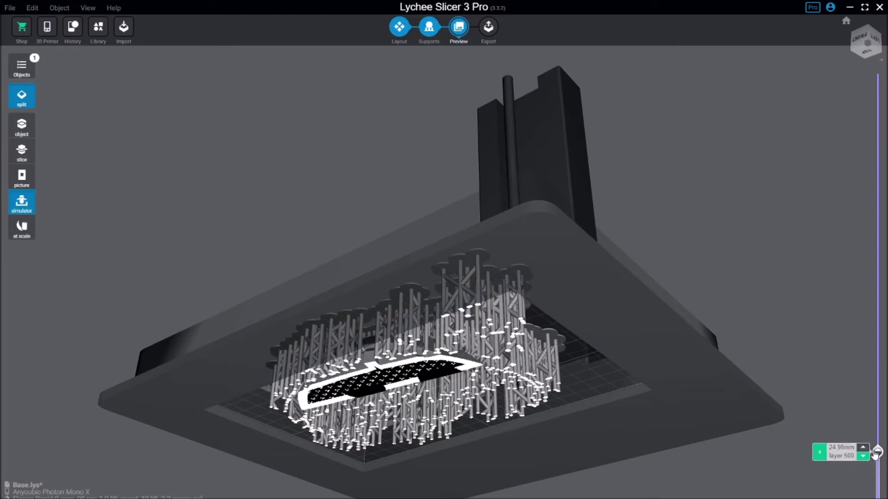
drag(878, 451, 877, 445)
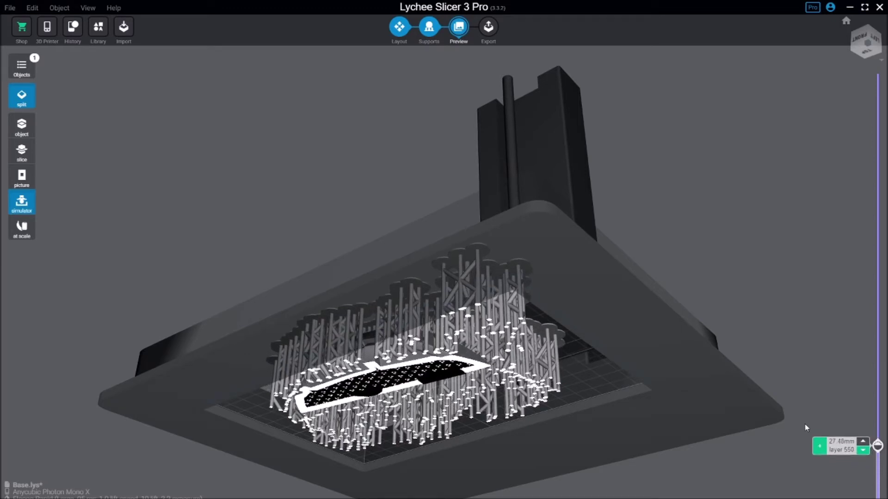
View the supports from above and below, then scrub further up the layers
click(372, 373)
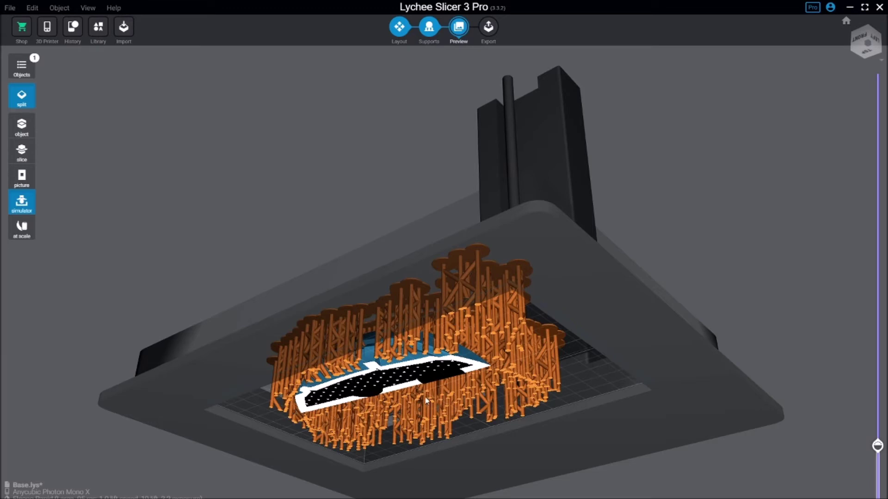
right_drag(534, 353, 512, 365)
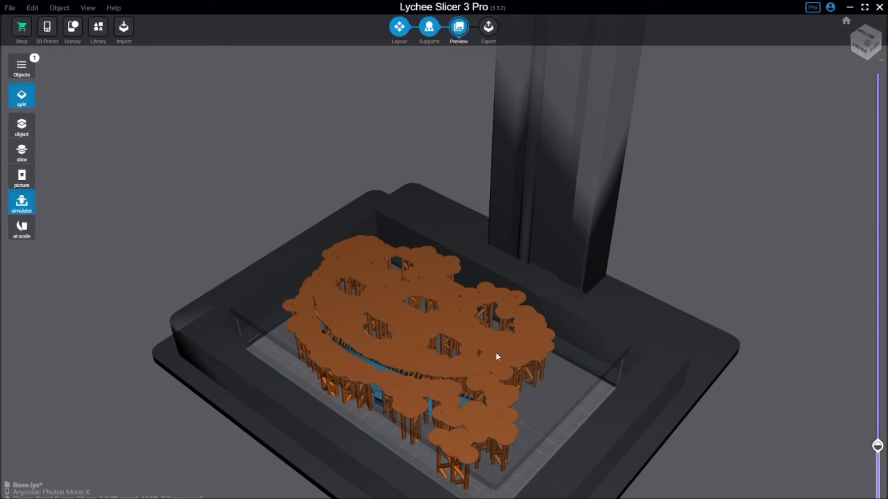
right_drag(461, 415, 507, 306)
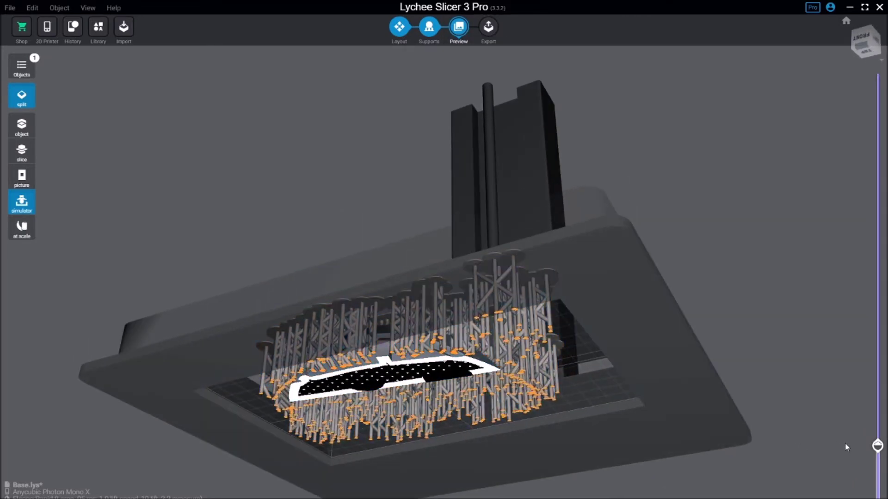
click(876, 446)
drag(877, 450, 877, 381)
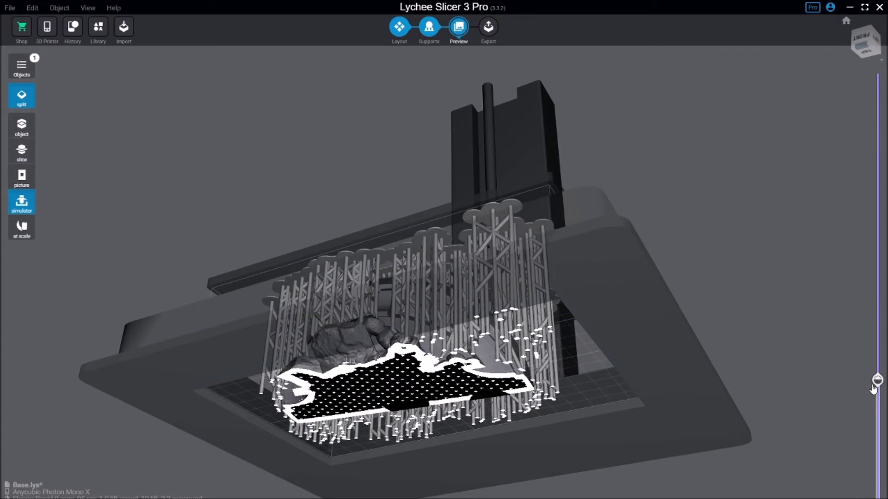
drag(877, 381, 877, 383)
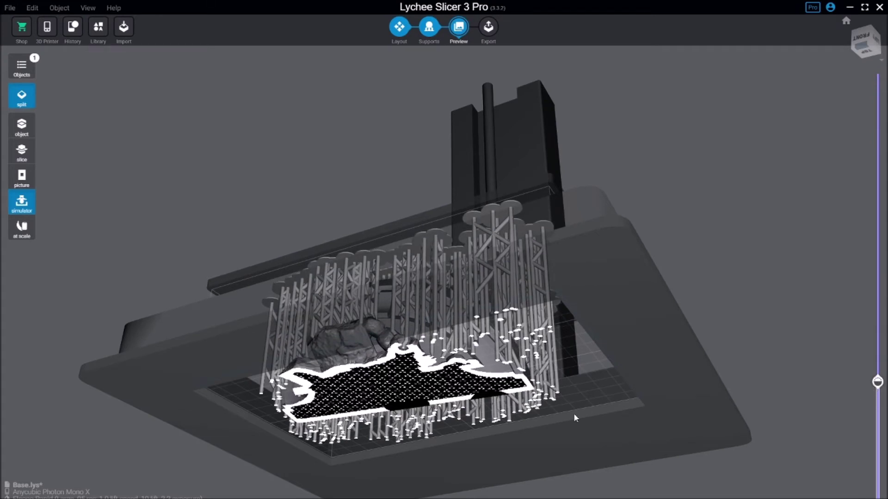
Orbit the simulator view to look at the current slice
right_click(433, 317)
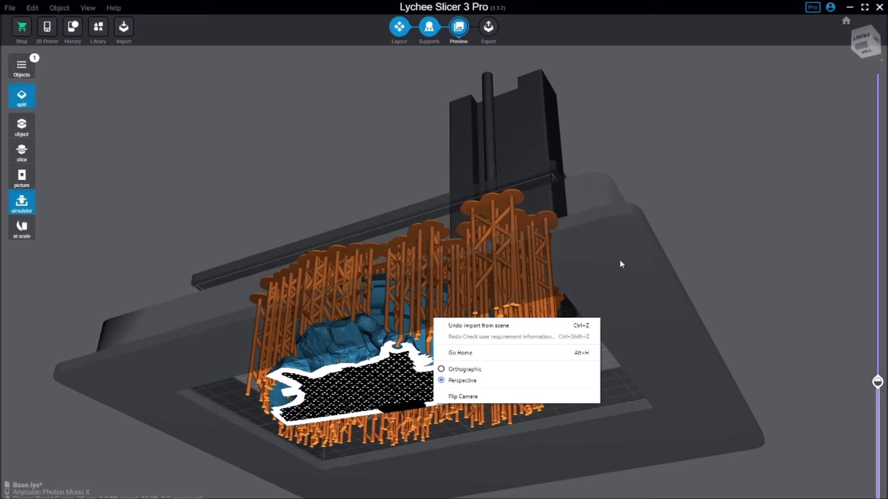
click(694, 324)
click(477, 352)
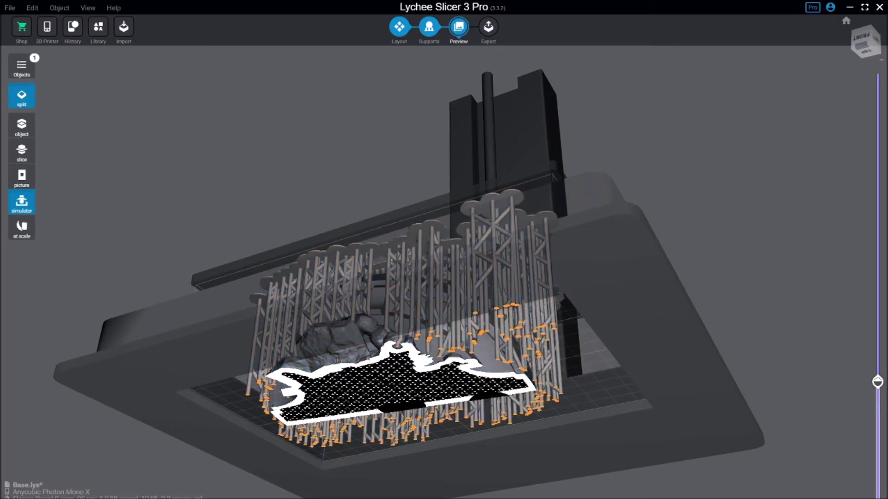
click(624, 361)
mouse_move(877, 381)
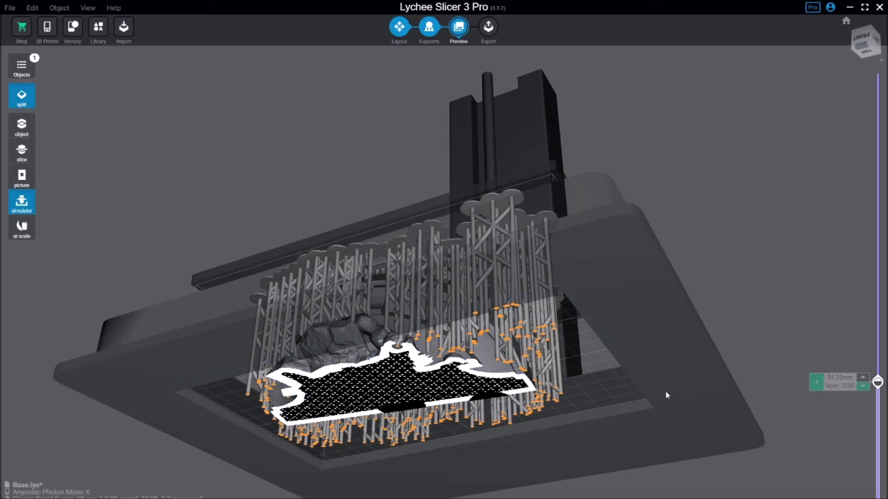
right_drag(605, 390, 578, 378)
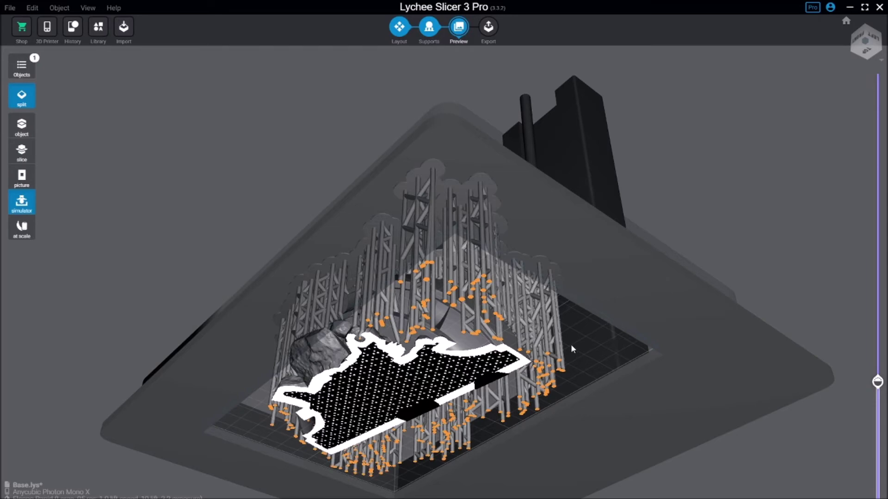
right_drag(578, 379, 610, 358)
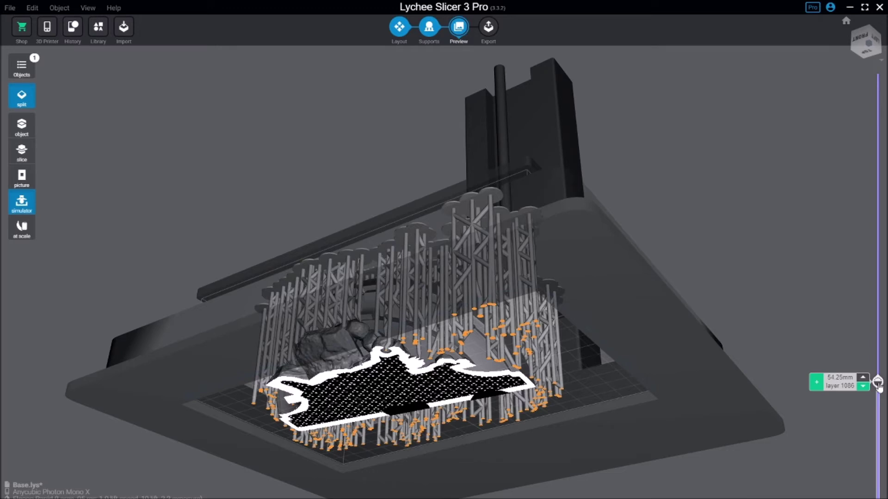
Raise the simulation through layer 1210 up to layer 1660
drag(878, 383, 878, 332)
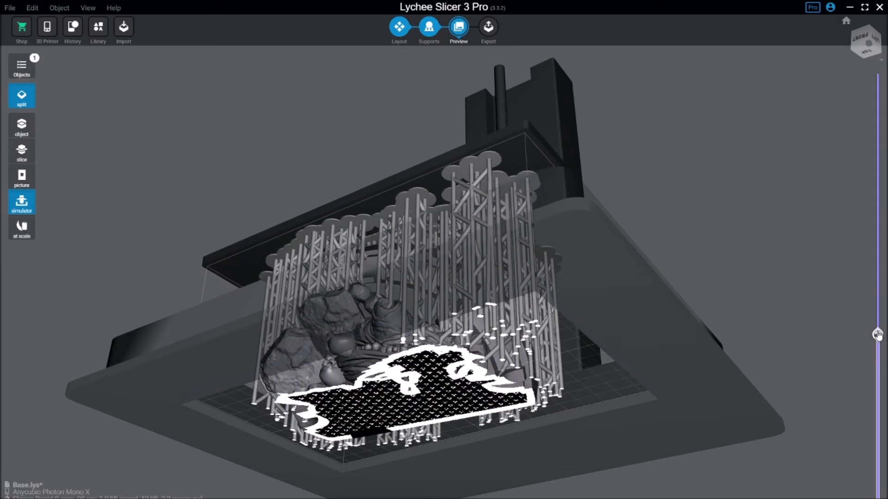
drag(878, 332, 877, 294)
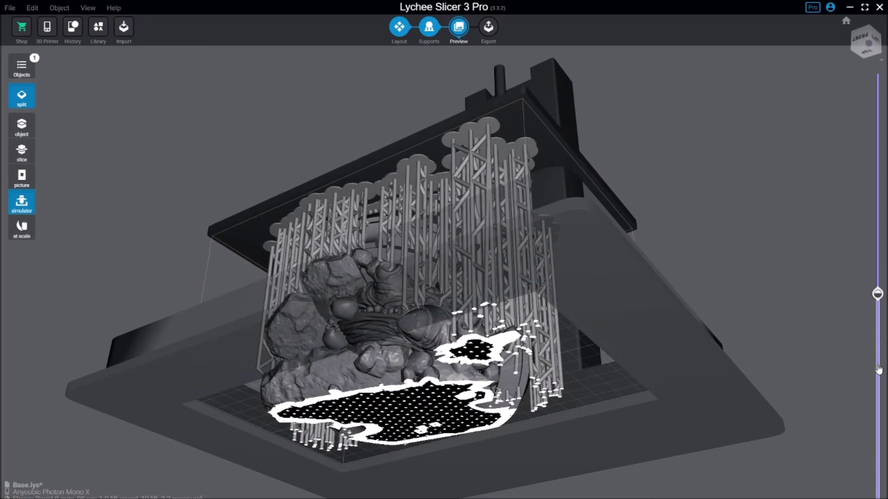
mouse_move(878, 294)
mouse_down()
mouse_move(878, 428)
mouse_move(877, 297)
mouse_up()
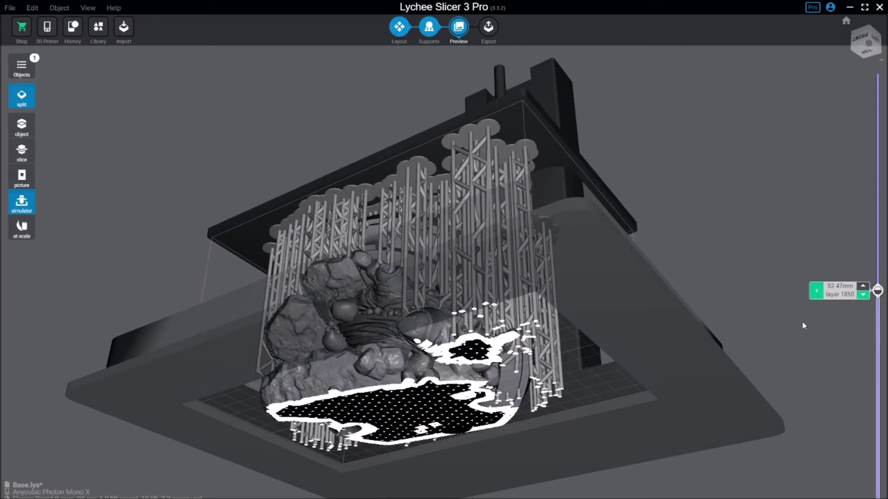
Nudge the simulation up past layer 1966, then bring up the view options
right_click(880, 290)
click(881, 289)
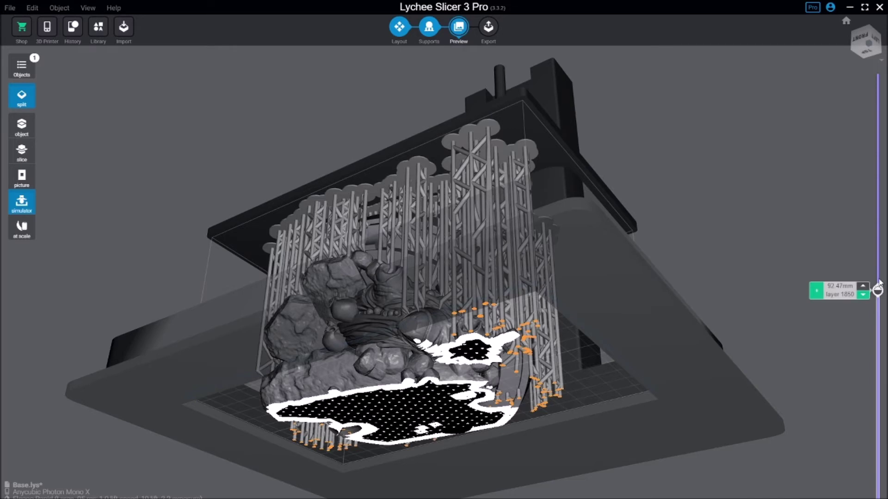
click(877, 289)
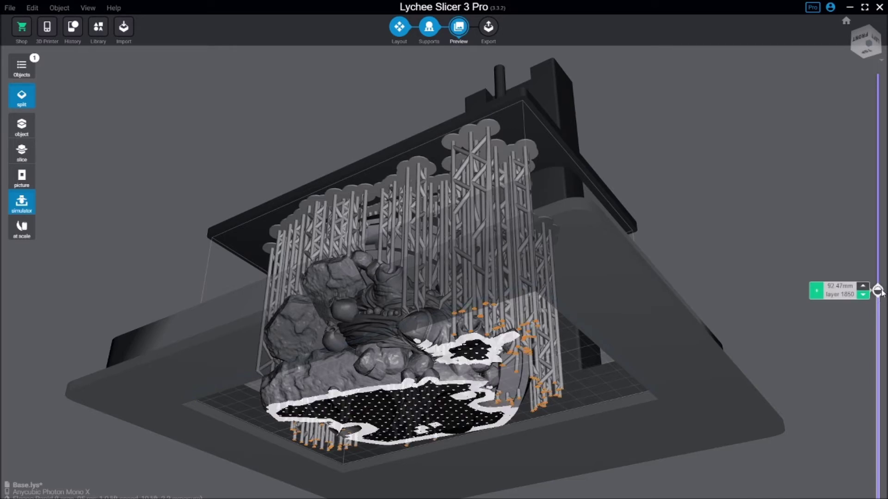
drag(879, 291, 878, 279)
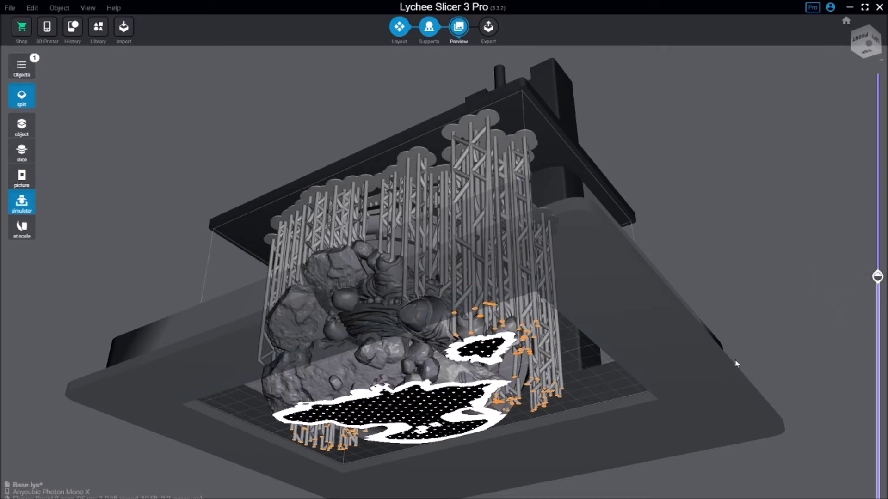
mouse_move(878, 276)
drag(878, 276, 878, 260)
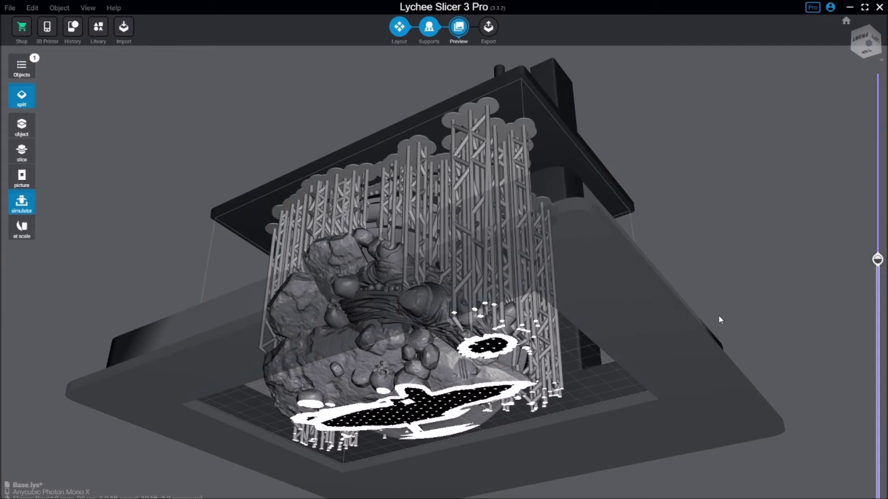
right_click(447, 279)
Reset the camera, lower the simulation from layer 2071 to 1536, and view from below
click(485, 326)
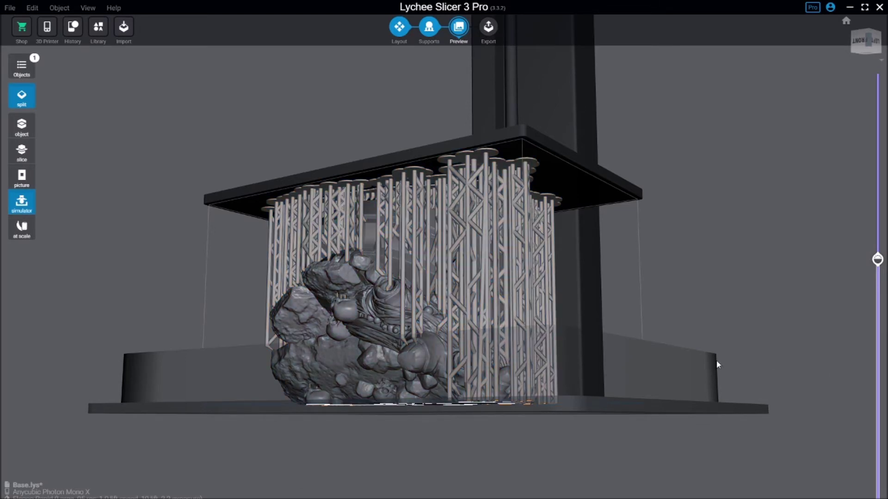
mouse_move(506, 361)
right_down()
mouse_move(553, 374)
mouse_move(682, 319)
right_up()
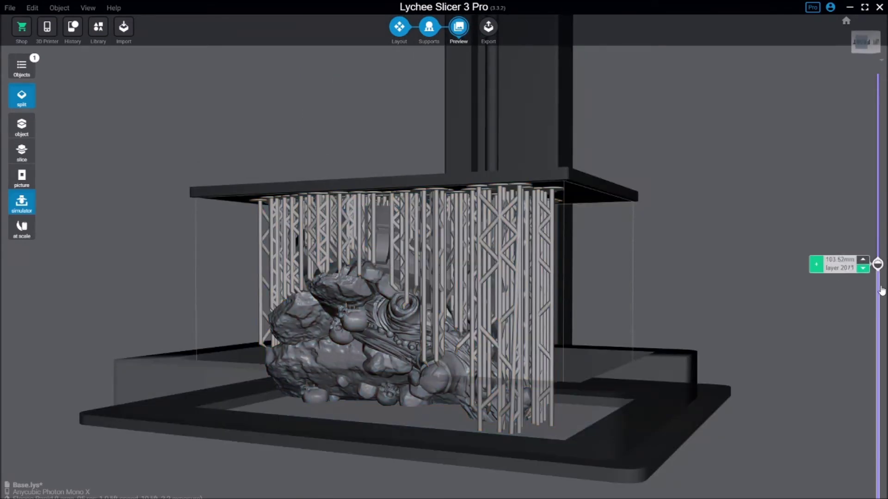
drag(878, 263, 877, 351)
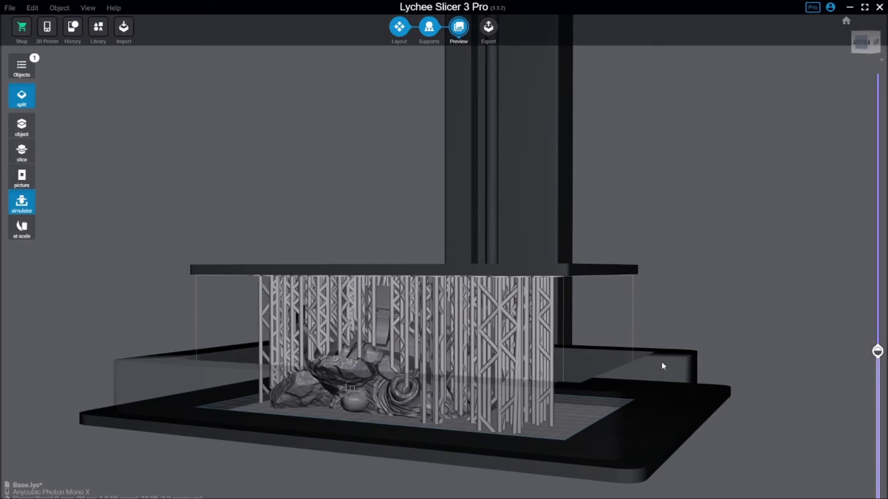
click(496, 327)
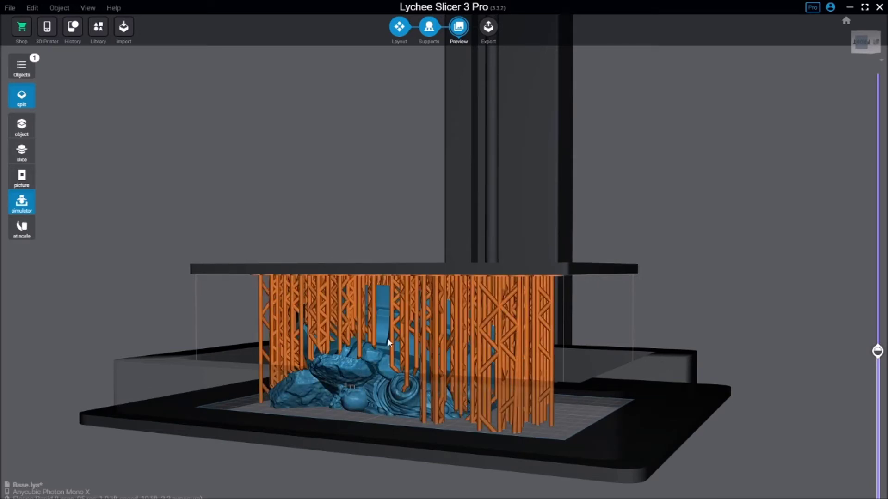
right_drag(501, 376, 572, 308)
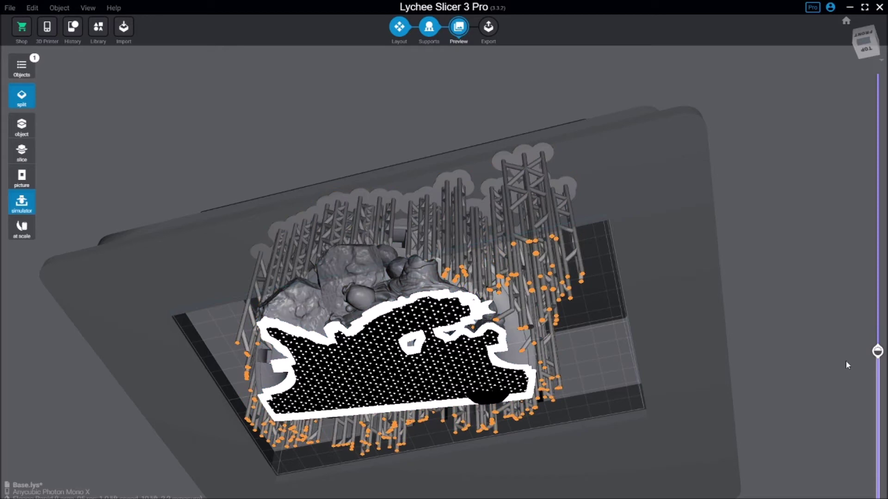
Raise the simulation to layer 1427, then from layer 1842 to 2017
drag(877, 352, 877, 291)
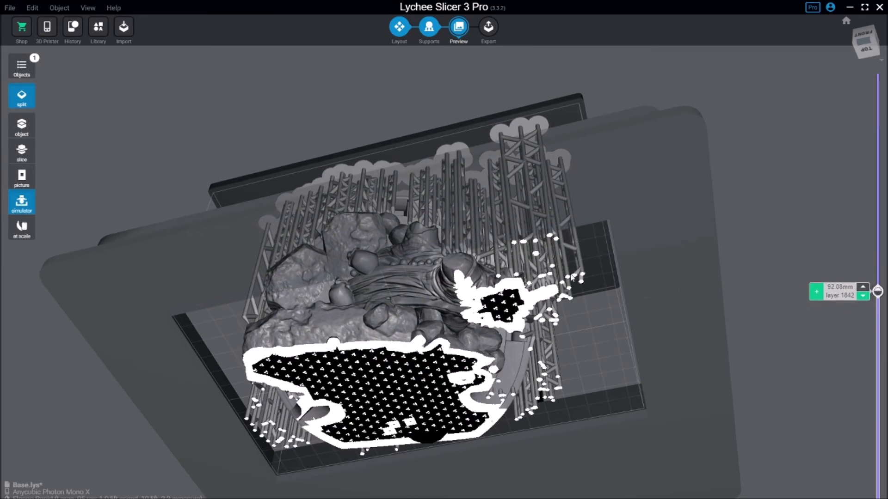
right_click(255, 390)
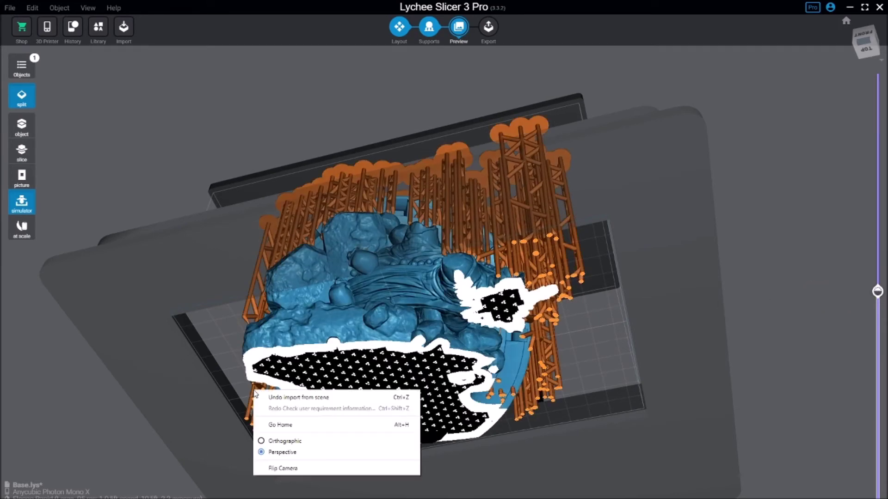
click(104, 456)
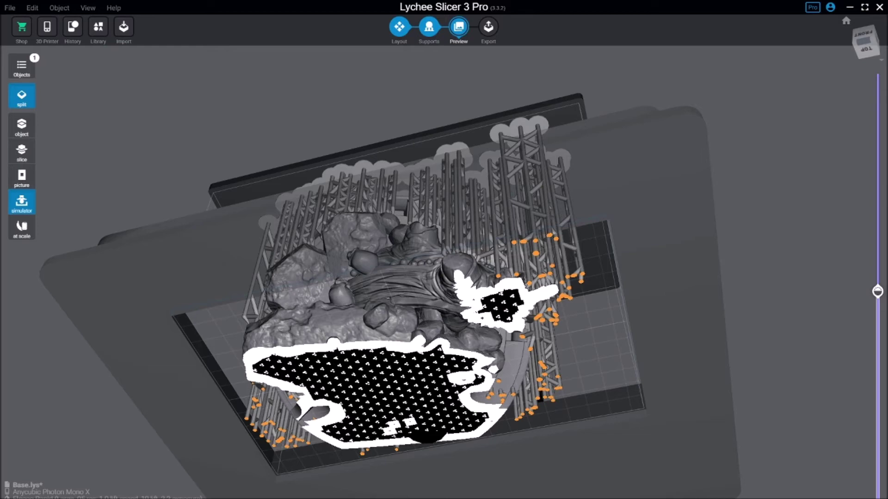
mouse_move(876, 291)
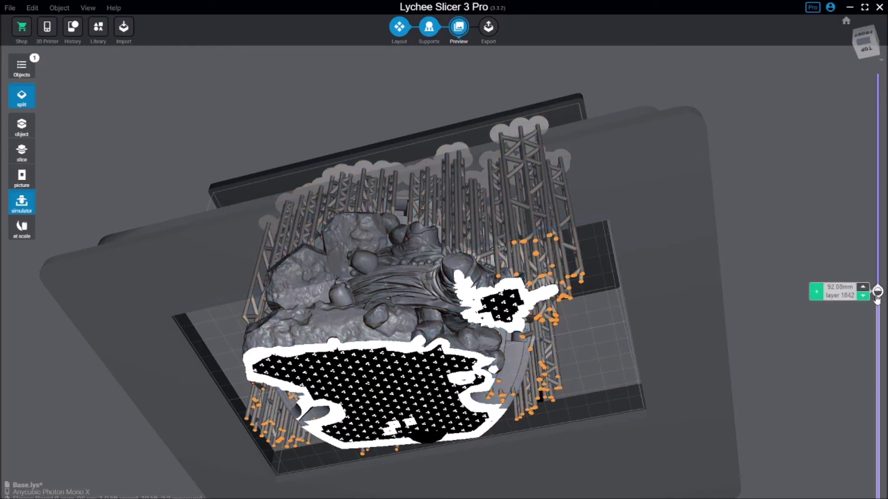
drag(877, 295, 876, 270)
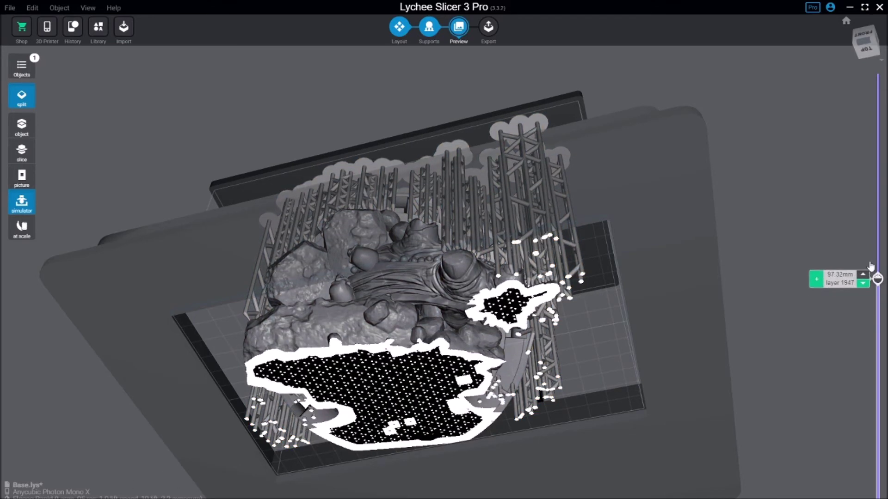
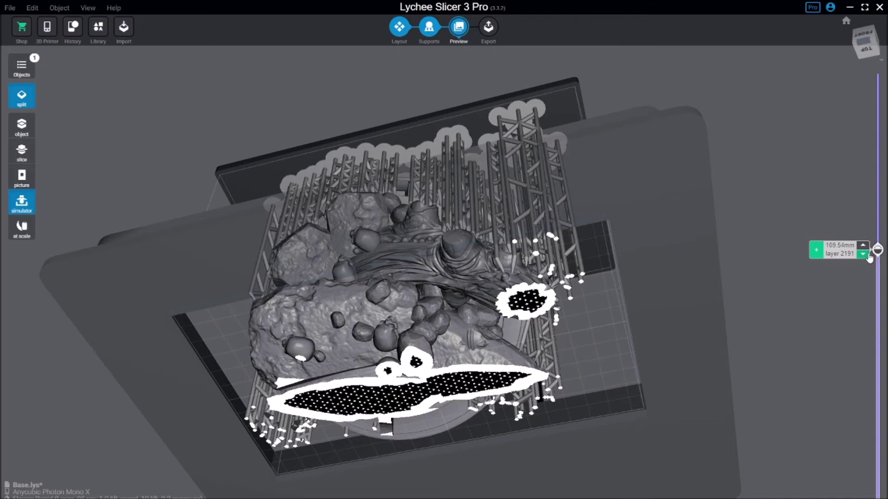
Raise the slice preview from layer 2191 to around layer 2300, toggling the model selection
drag(877, 251, 877, 244)
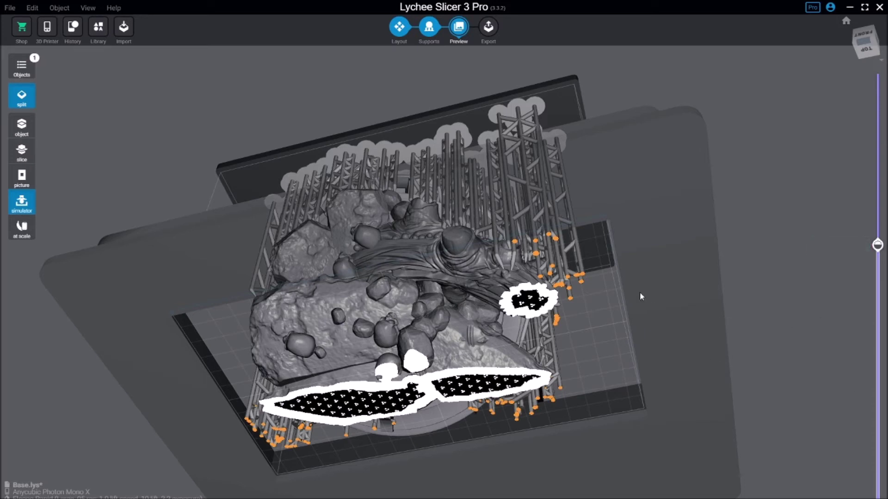
click(400, 387)
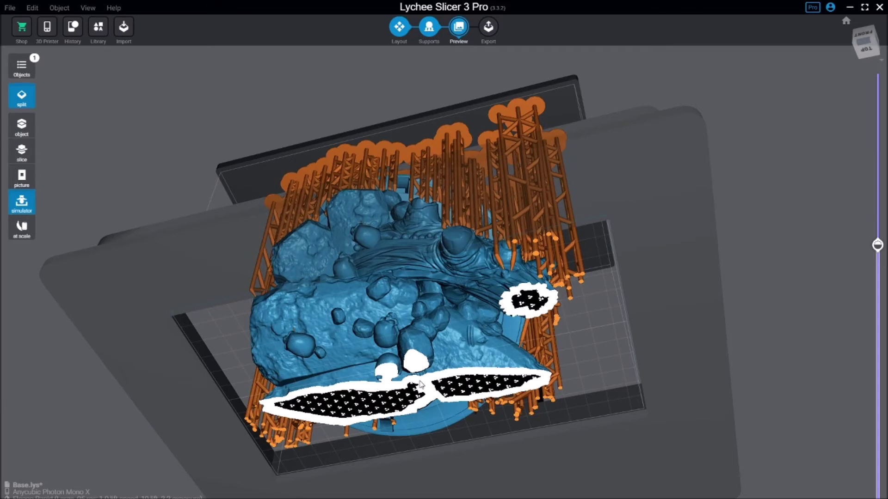
click(819, 315)
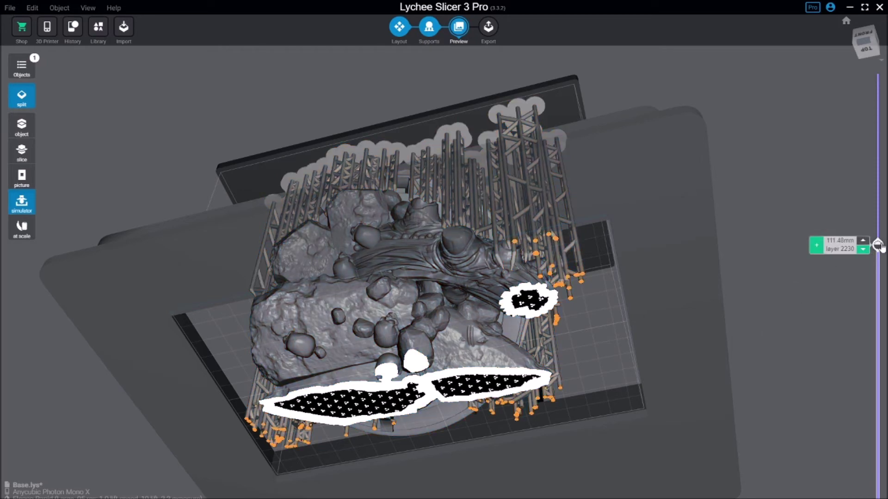
drag(876, 244, 878, 226)
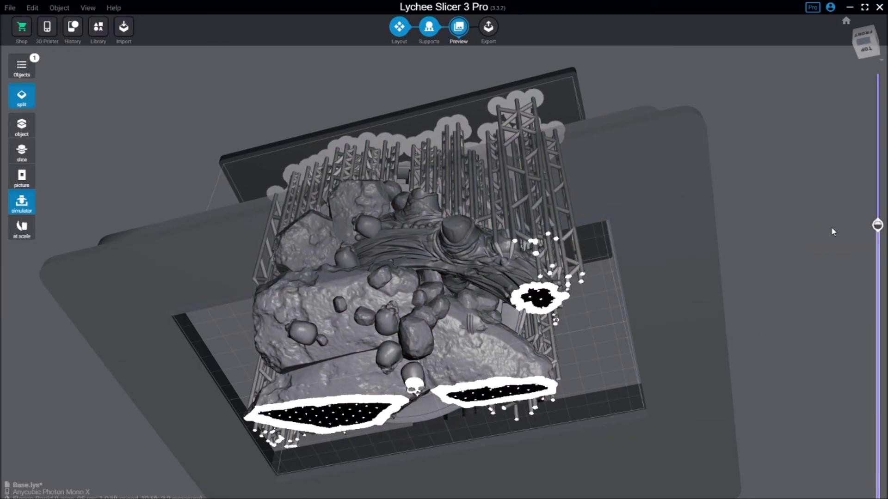
click(877, 226)
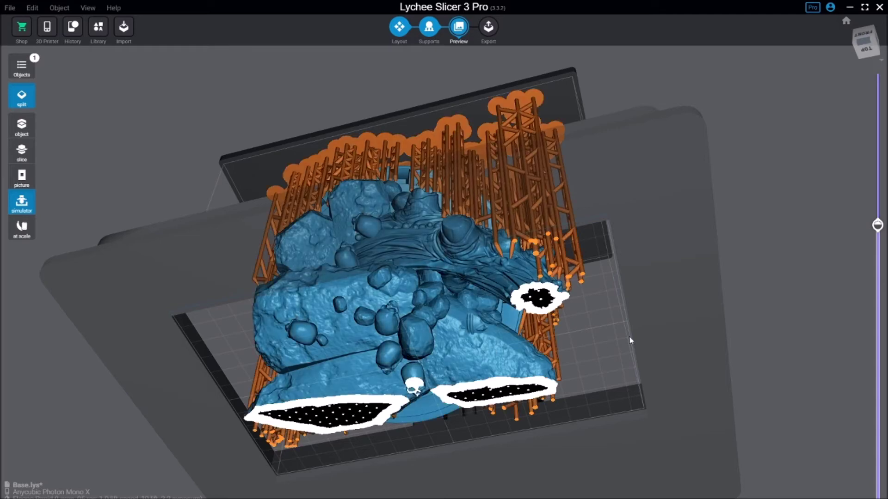
mouse_move(629, 338)
right_down()
mouse_move(548, 362)
mouse_move(313, 406)
right_up()
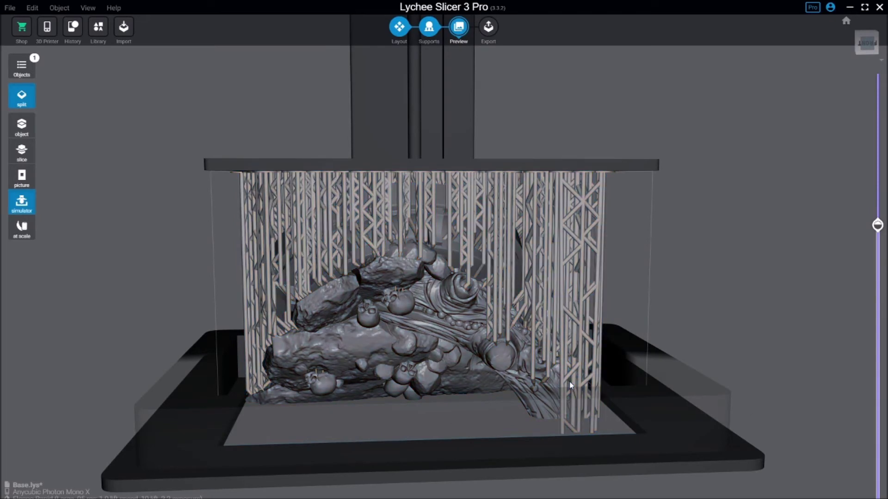
right_drag(586, 388, 406, 452)
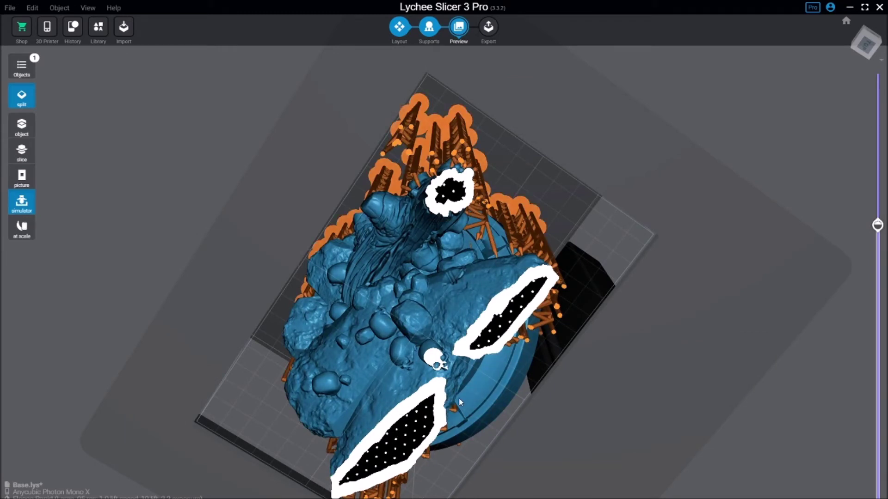
click(595, 334)
right_drag(594, 334, 363, 460)
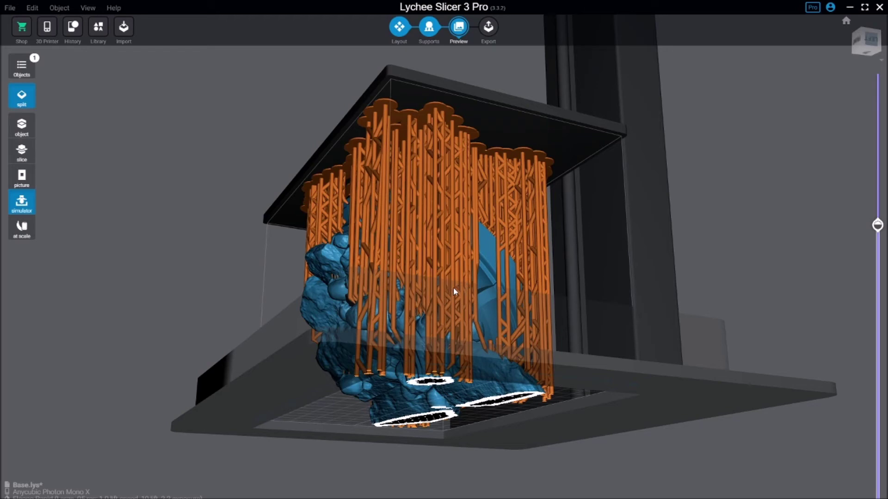
right_drag(459, 286, 533, 288)
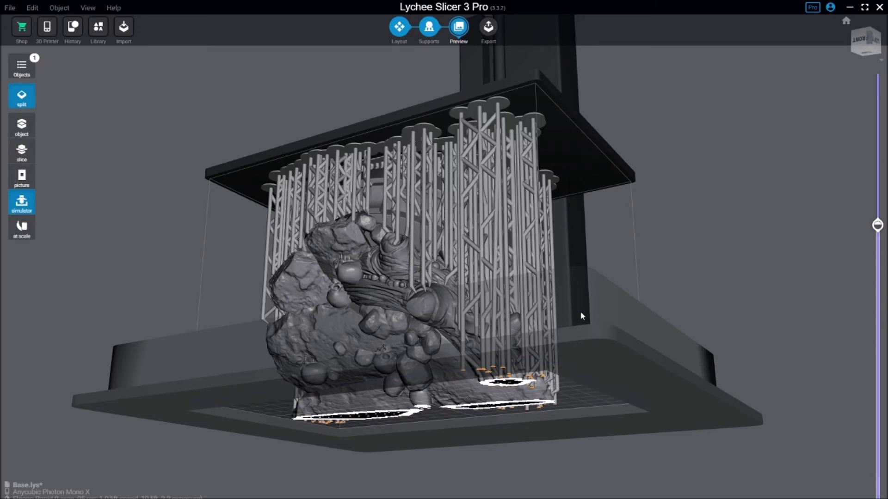
right_drag(581, 312, 541, 198)
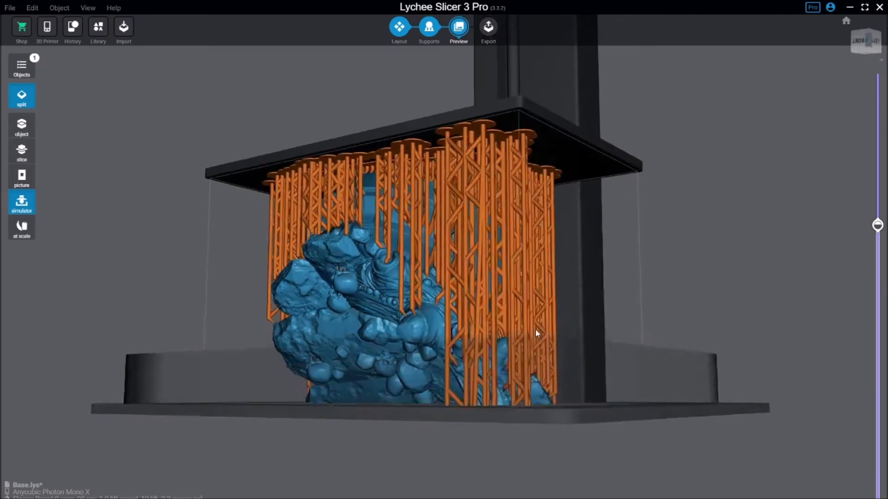
mouse_move(396, 374)
right_down()
mouse_move(422, 285)
mouse_move(449, 404)
right_up()
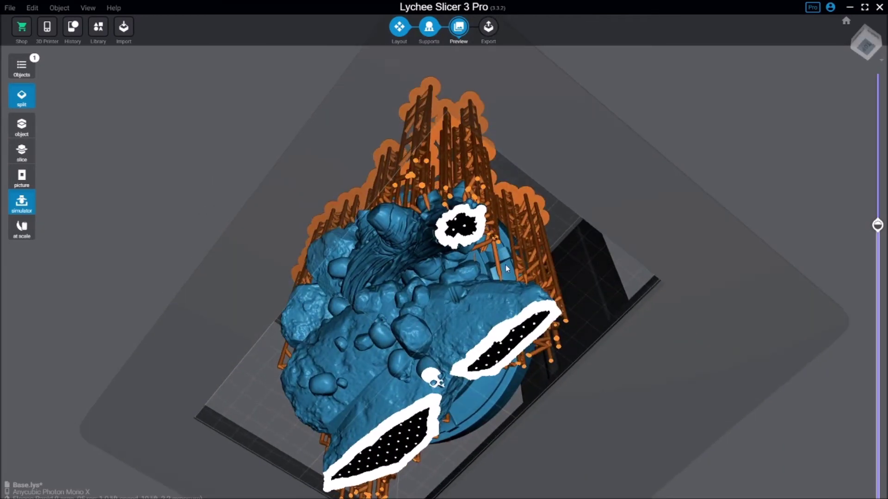
right_drag(506, 265, 527, 313)
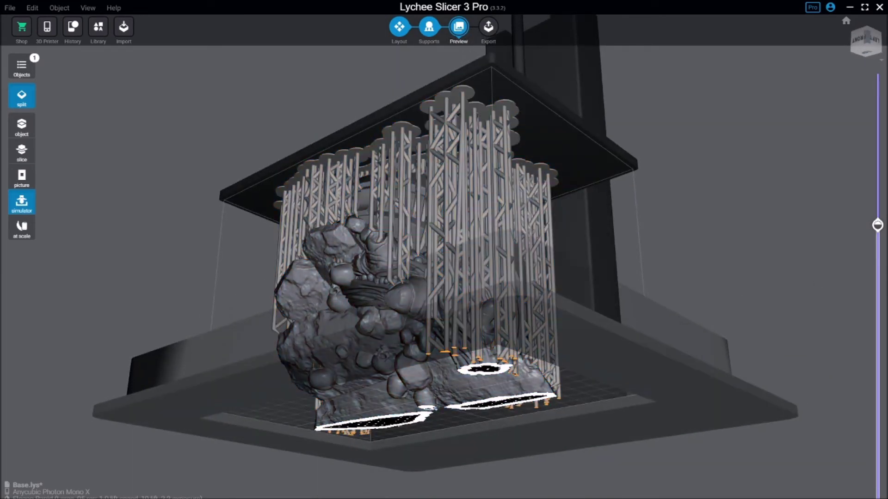
right_drag(444, 371, 430, 366)
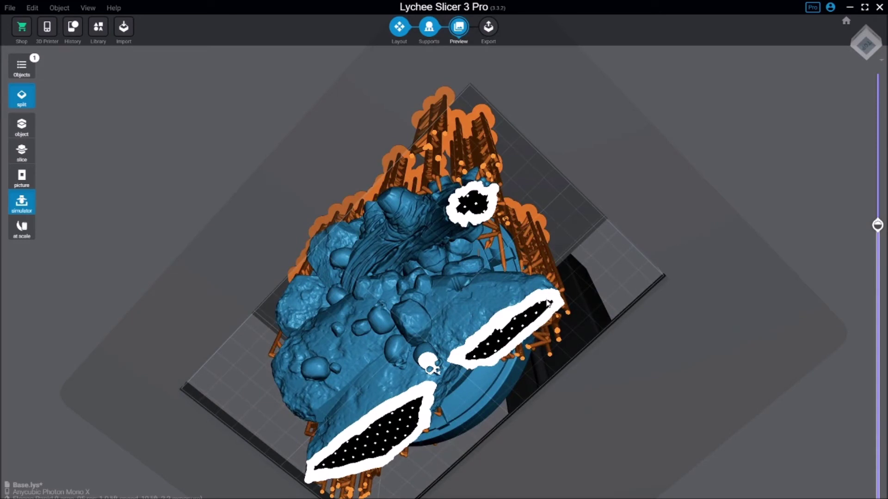
click(595, 306)
mouse_move(877, 225)
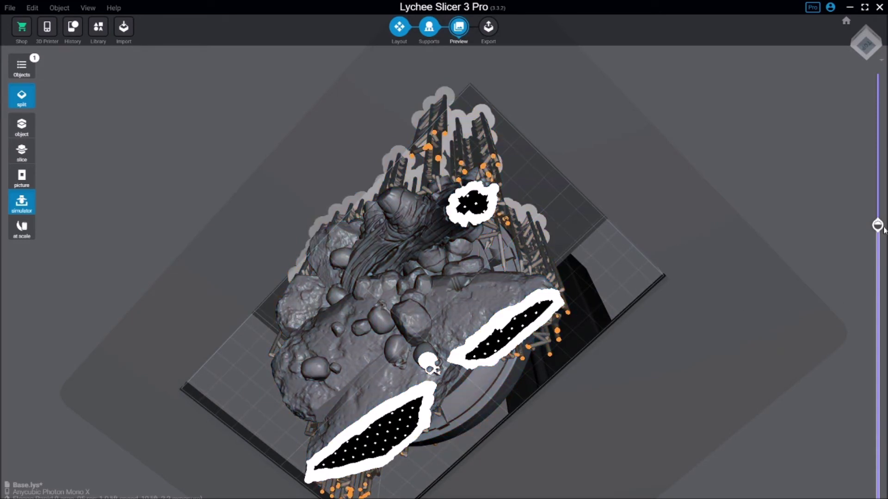
Raise the layer slider well above the rocks and orbit to a side view of the chamber
drag(878, 226, 877, 162)
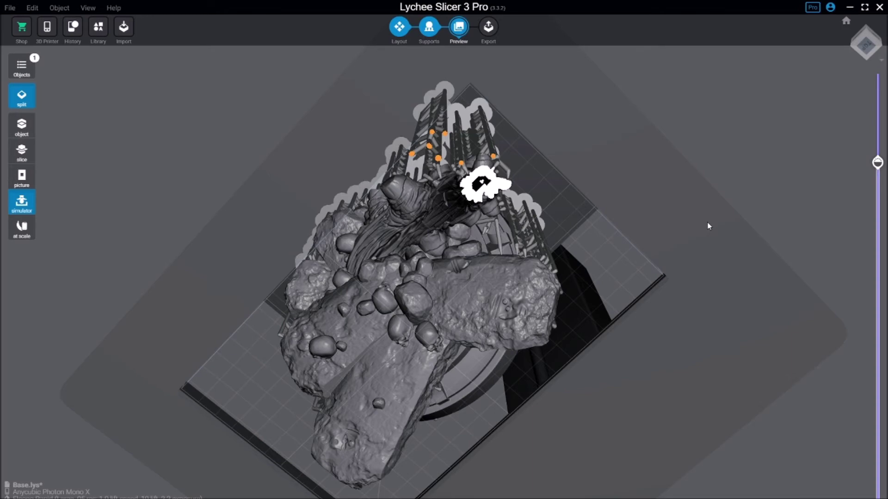
mouse_move(707, 222)
right_down()
mouse_move(760, 320)
mouse_move(841, 340)
right_up()
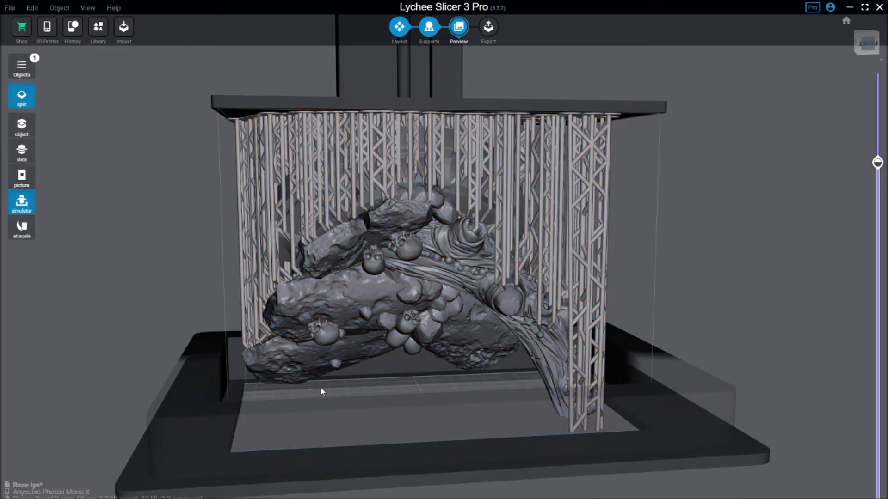
click(278, 379)
click(354, 358)
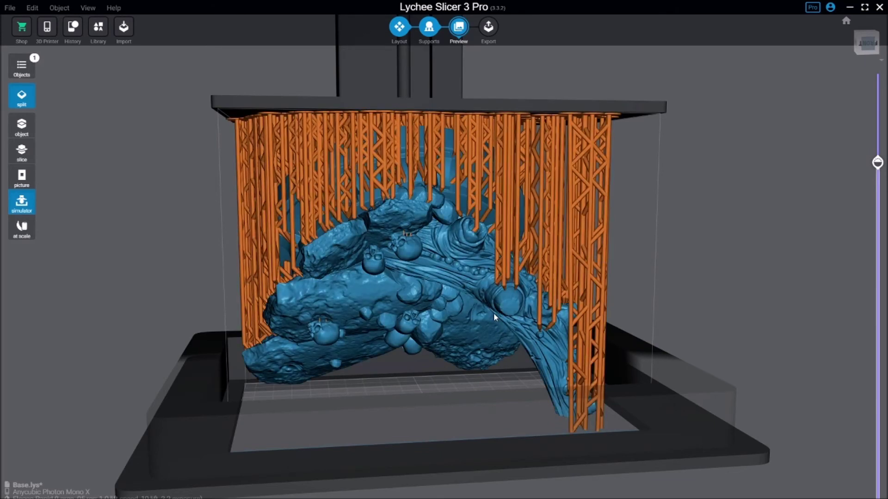
Orbit between top-down and side views of the high-layer branch cross-section
right_drag(494, 312, 555, 263)
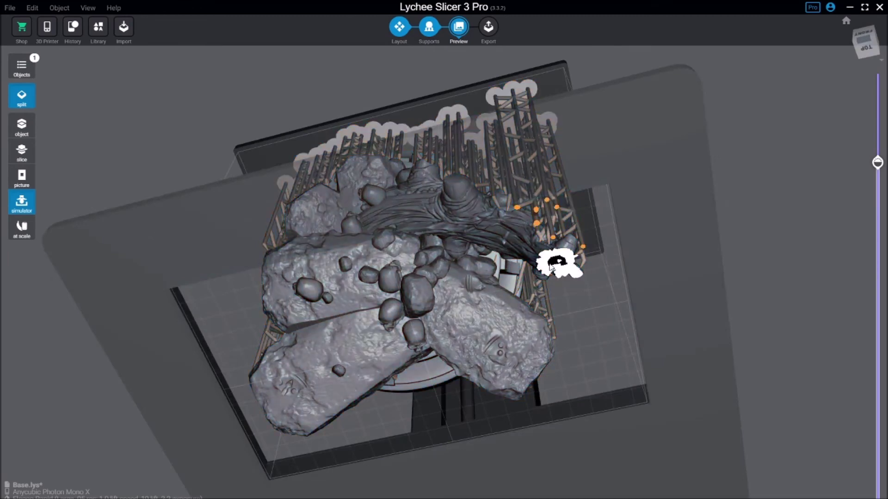
mouse_move(554, 263)
right_down()
mouse_move(597, 284)
mouse_move(540, 349)
mouse_move(598, 478)
right_up()
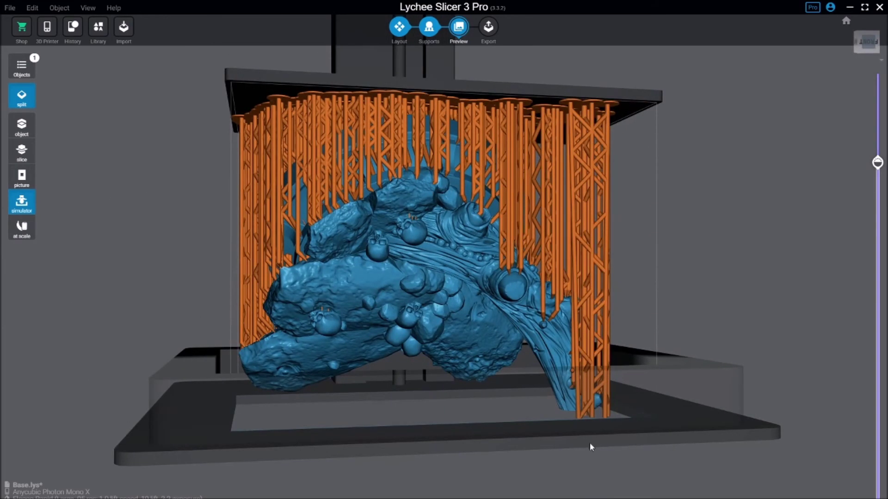
click(611, 416)
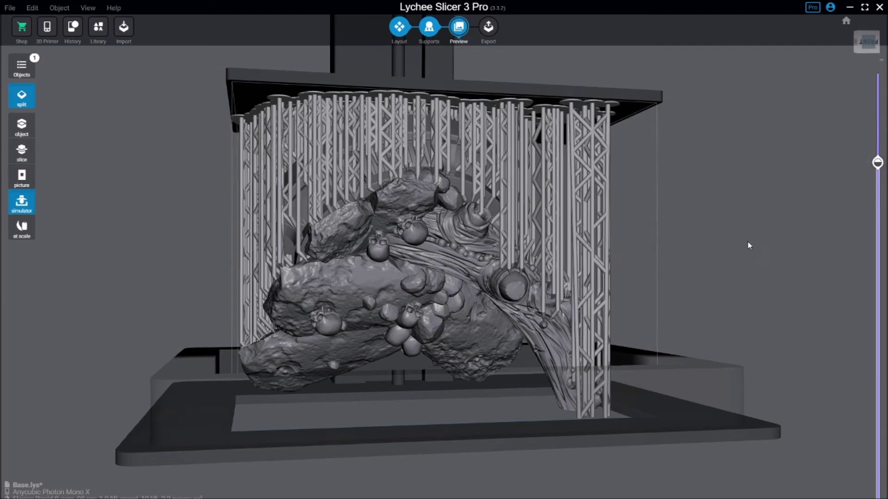
right_drag(747, 242, 617, 377)
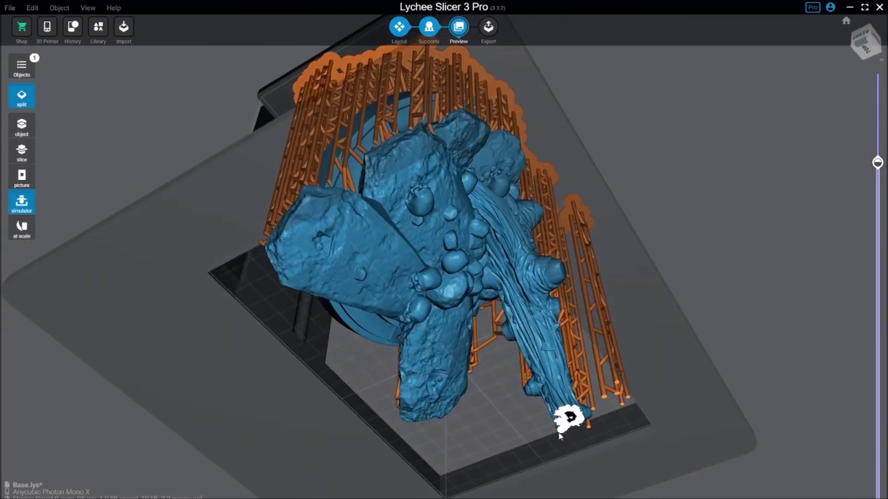
right_drag(643, 378, 491, 449)
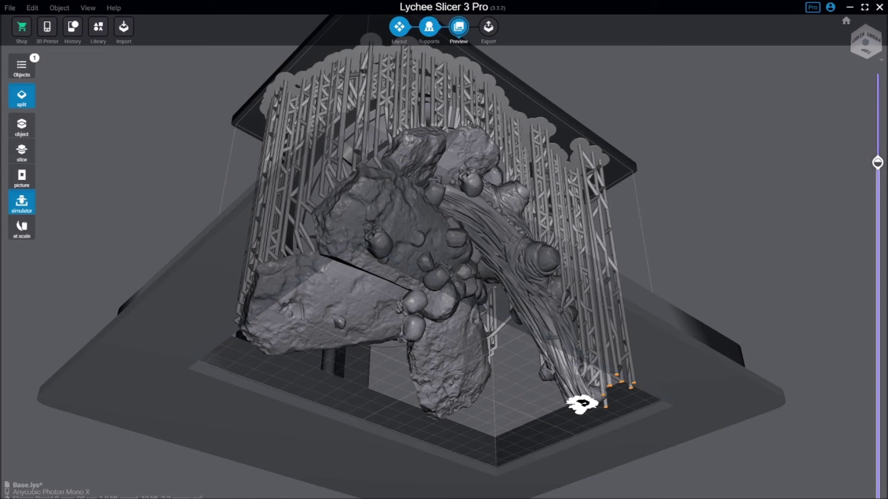
right_drag(402, 244, 391, 289)
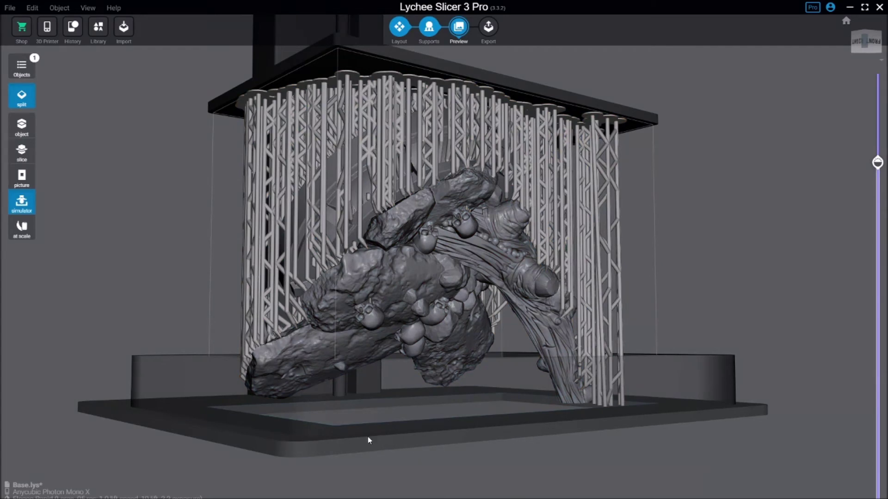
right_drag(510, 419, 506, 353)
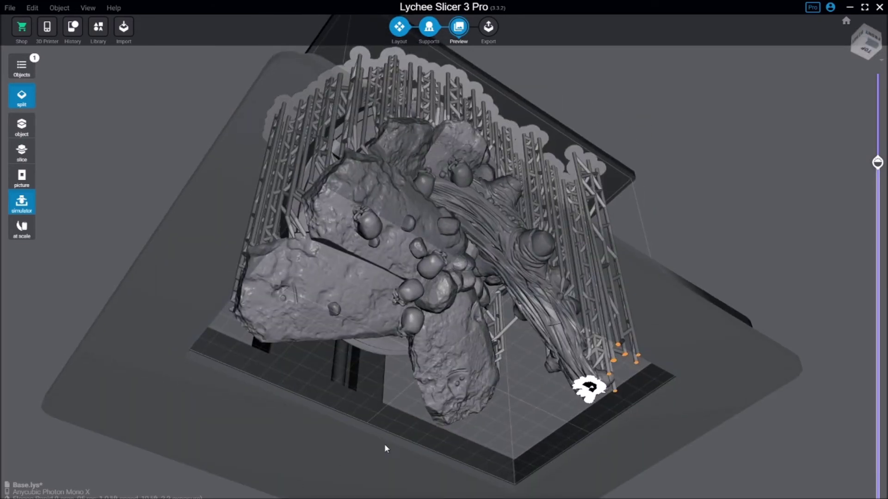
click(571, 352)
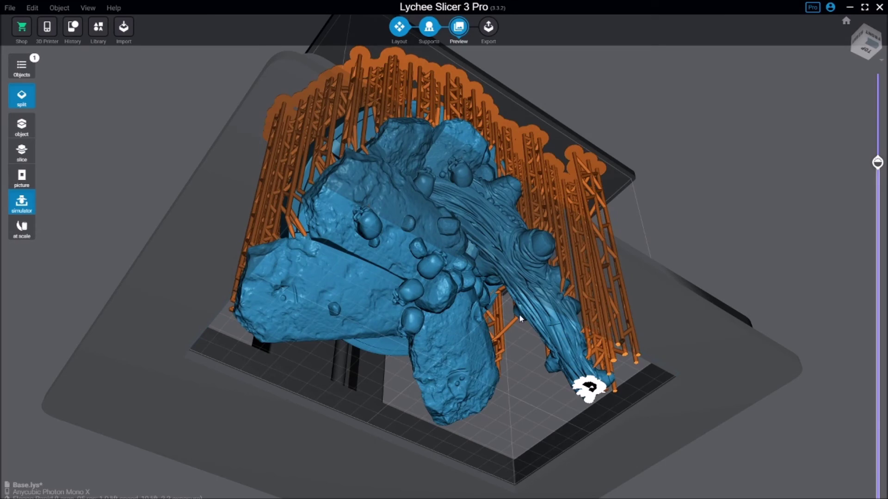
right_drag(556, 348, 551, 356)
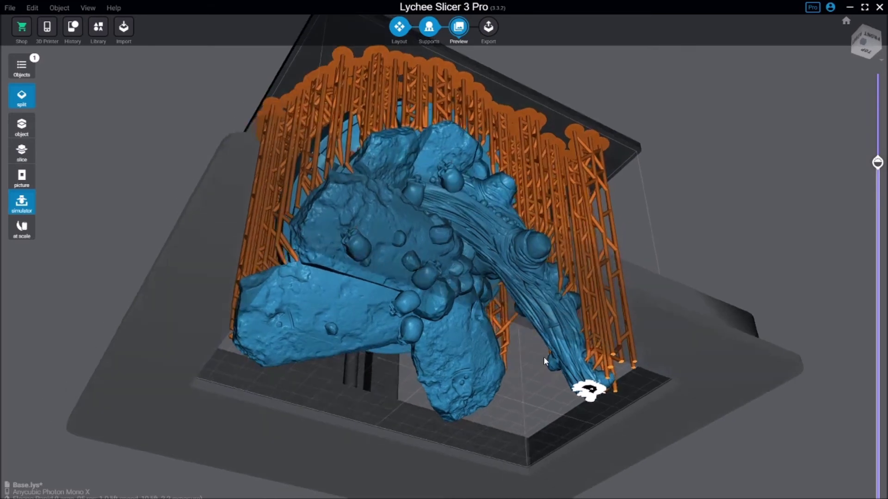
right_drag(584, 392, 591, 333)
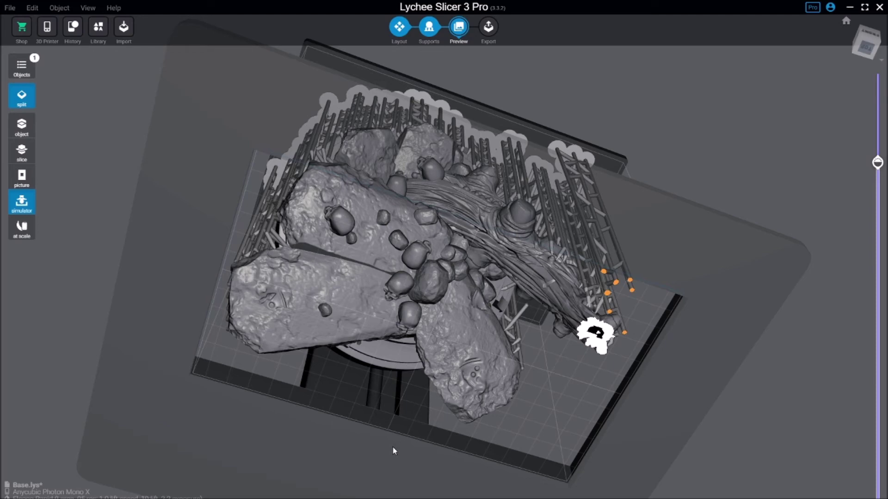
click(595, 335)
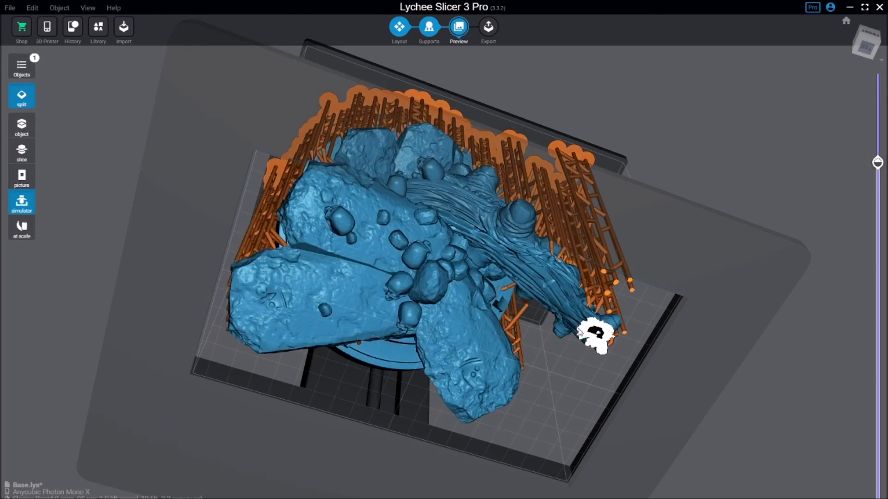
right_drag(595, 334, 710, 253)
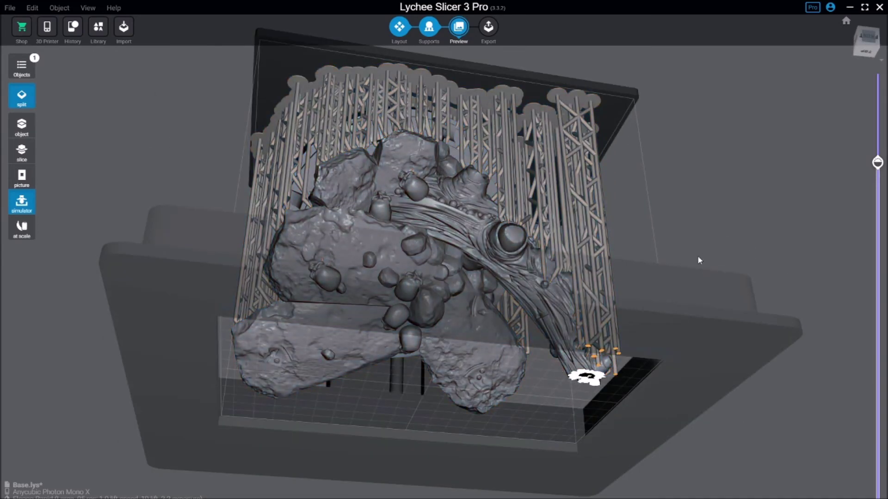
mouse_move(697, 255)
right_down()
mouse_move(656, 339)
mouse_move(718, 280)
right_up()
click(580, 394)
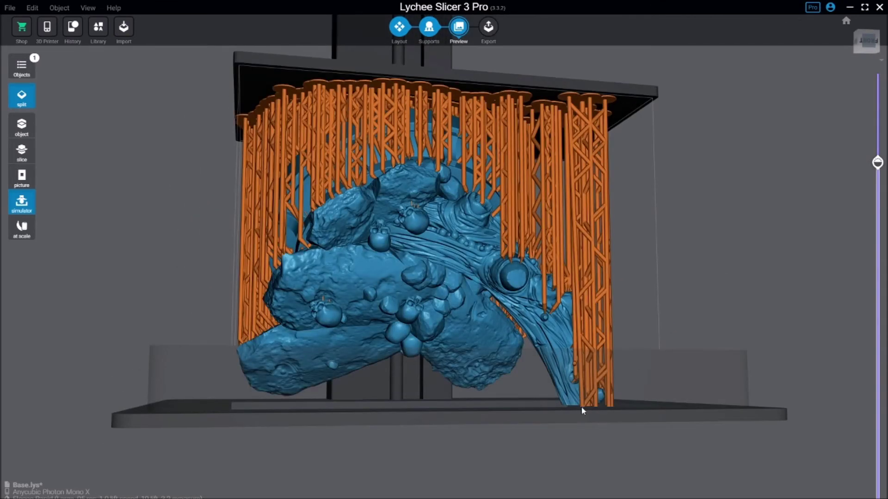
right_drag(581, 406, 579, 352)
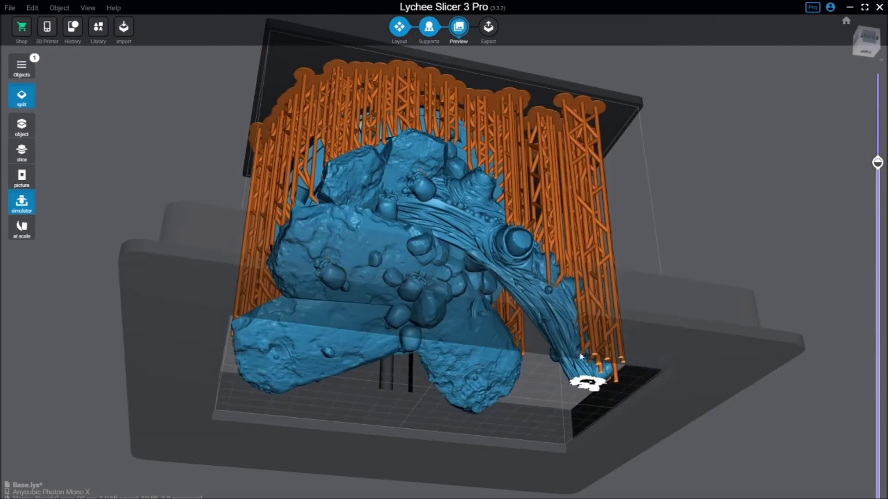
click(223, 495)
click(605, 364)
click(779, 435)
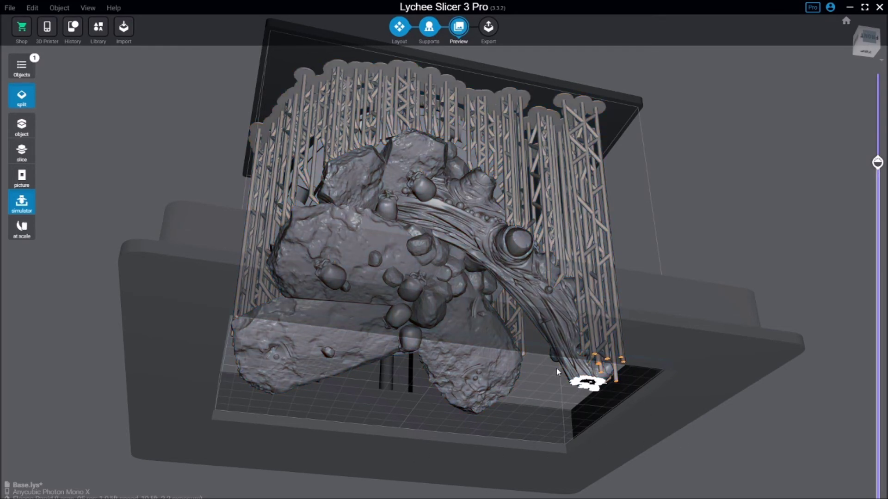
click(514, 280)
key(alt+h)
Raise the layer preview to the top layer 3652
click(735, 208)
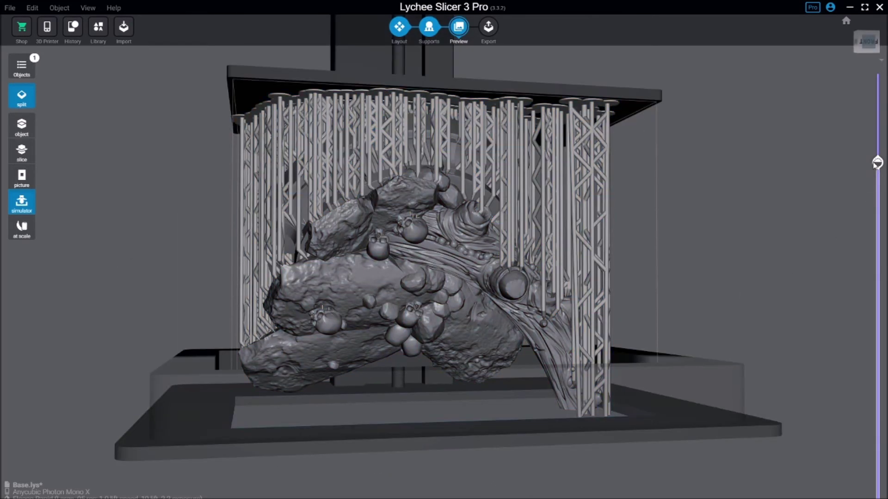
right_click(637, 267)
click(735, 208)
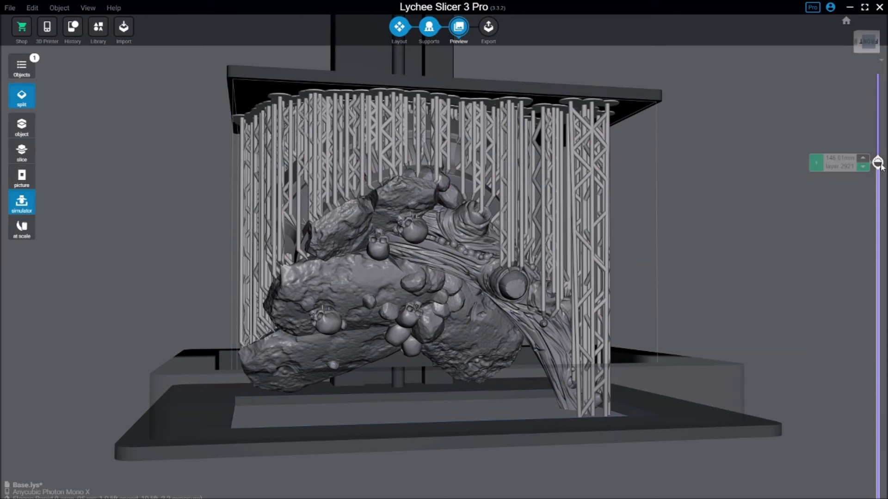
drag(878, 162, 878, 74)
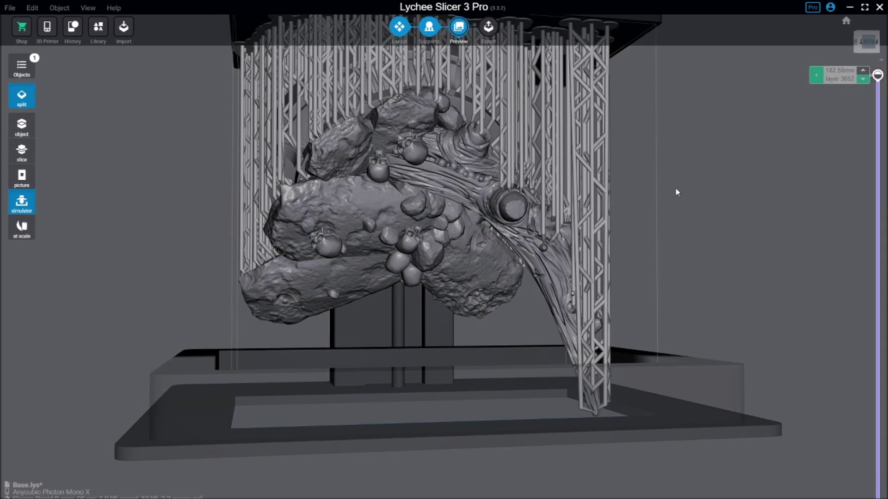
right_click(485, 261)
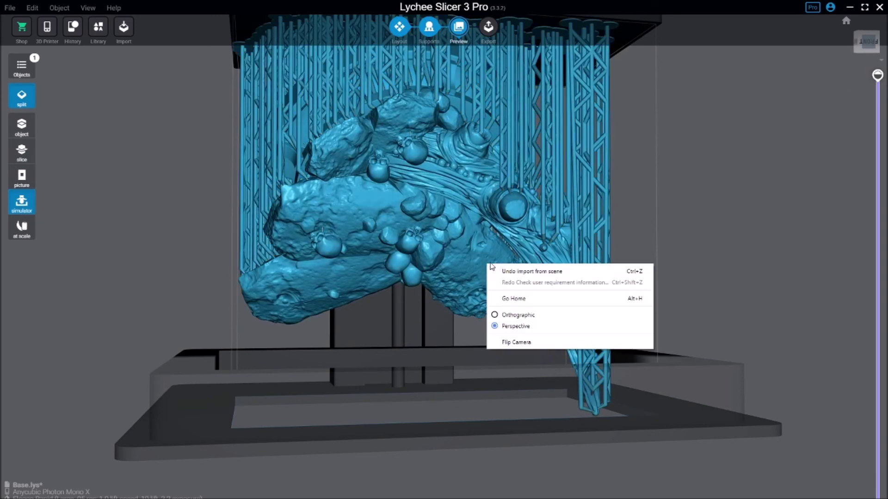
click(429, 367)
Orbit around the fully supported base at layer 3652, ending with a view from below
right_drag(547, 338, 581, 345)
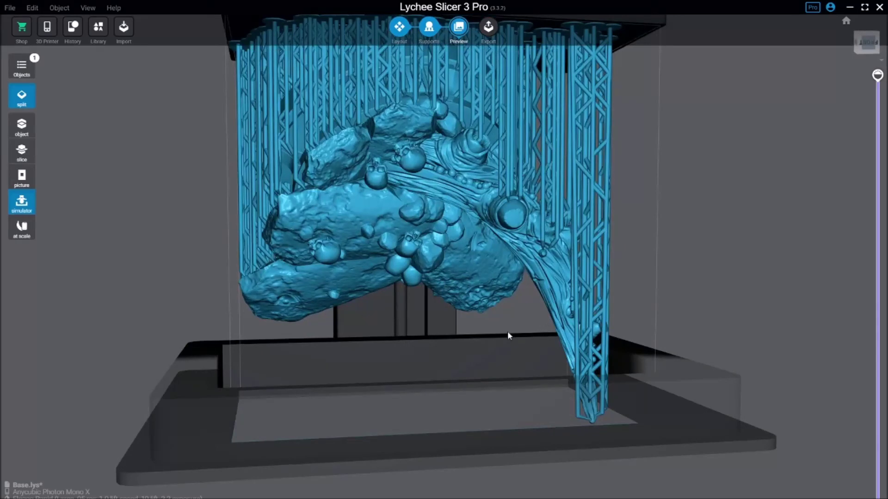
mouse_move(508, 331)
right_down()
mouse_move(285, 332)
mouse_move(611, 293)
mouse_move(534, 265)
mouse_move(462, 182)
right_up()
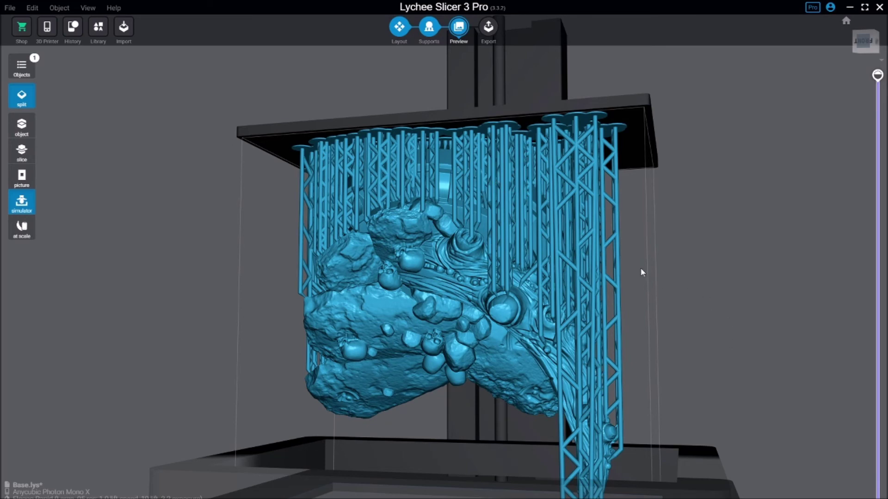
mouse_move(474, 264)
right_down()
mouse_move(552, 260)
mouse_move(429, 286)
mouse_move(373, 263)
mouse_move(447, 323)
mouse_move(524, 325)
mouse_move(481, 349)
mouse_move(510, 364)
mouse_move(341, 124)
right_up()
mouse_move(383, 143)
right_down()
mouse_move(444, 156)
mouse_move(421, 165)
right_up()
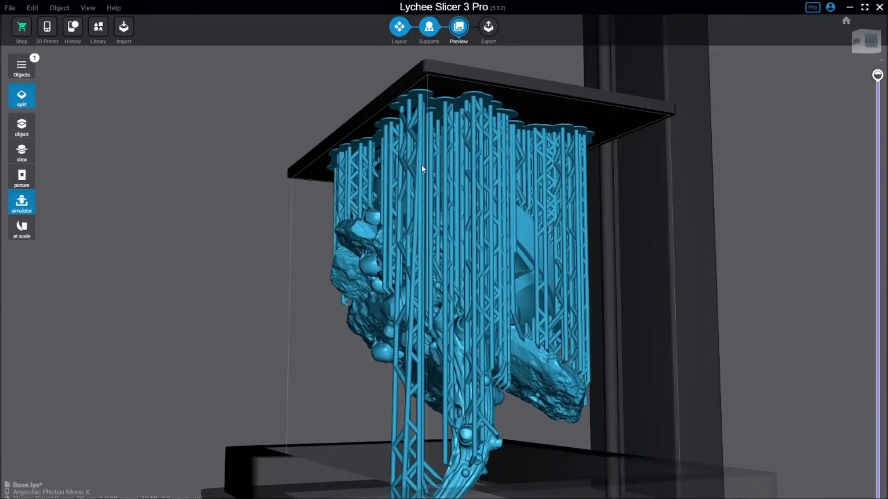
mouse_move(524, 222)
right_down()
mouse_move(580, 214)
mouse_move(435, 199)
mouse_move(504, 228)
mouse_move(532, 220)
right_up()
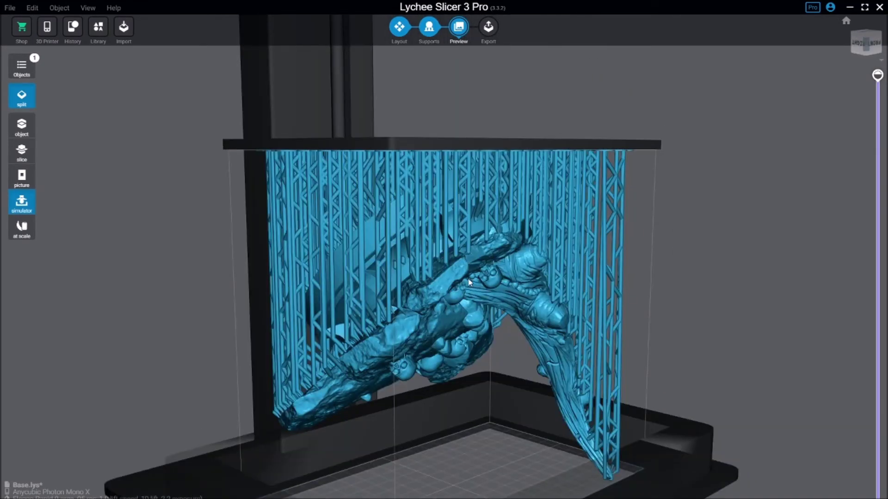
mouse_move(544, 276)
right_down()
mouse_move(417, 272)
mouse_move(513, 305)
right_up()
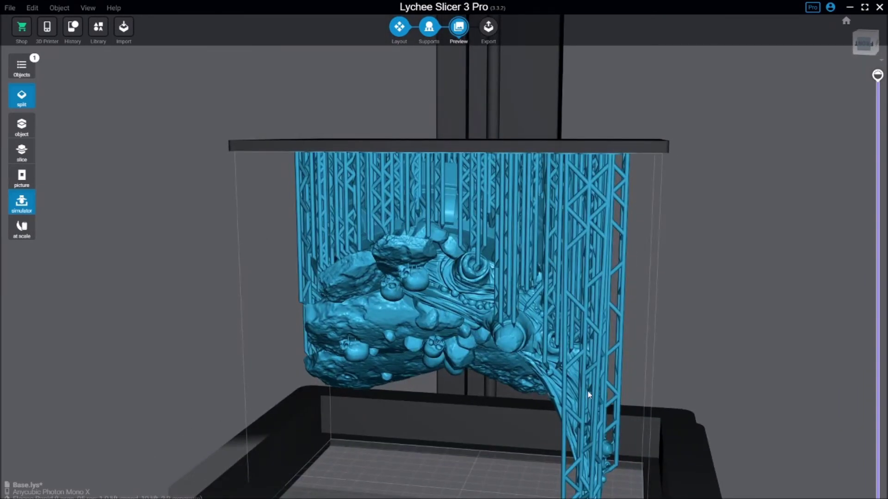
right_drag(542, 357, 521, 340)
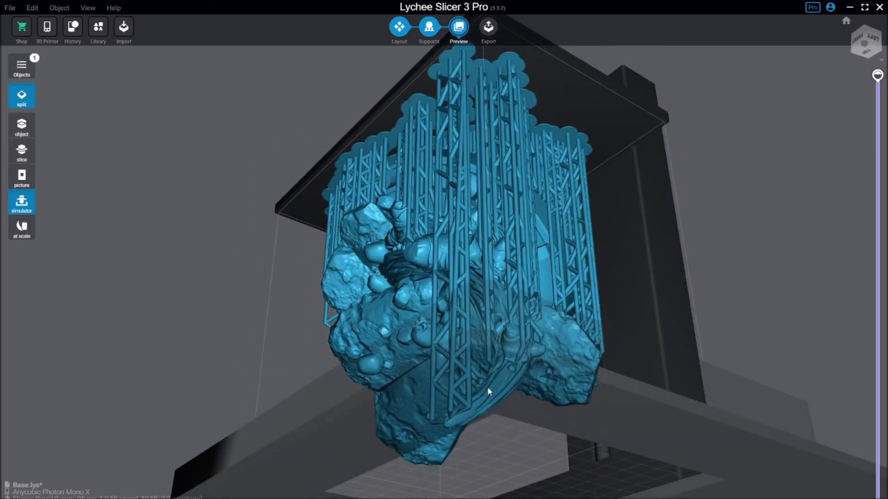
click(877, 76)
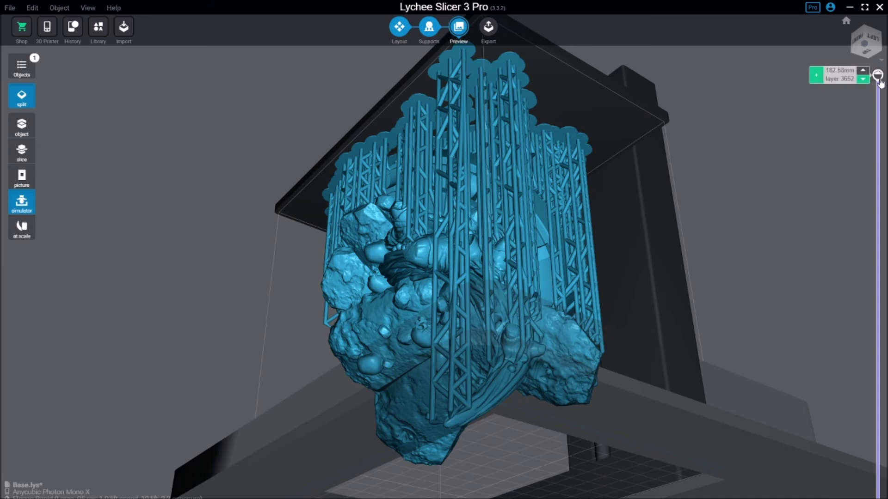
right_click(395, 306)
click(471, 339)
click(640, 236)
mouse_move(640, 236)
right_down()
mouse_move(572, 311)
mouse_move(478, 274)
right_up()
click(571, 312)
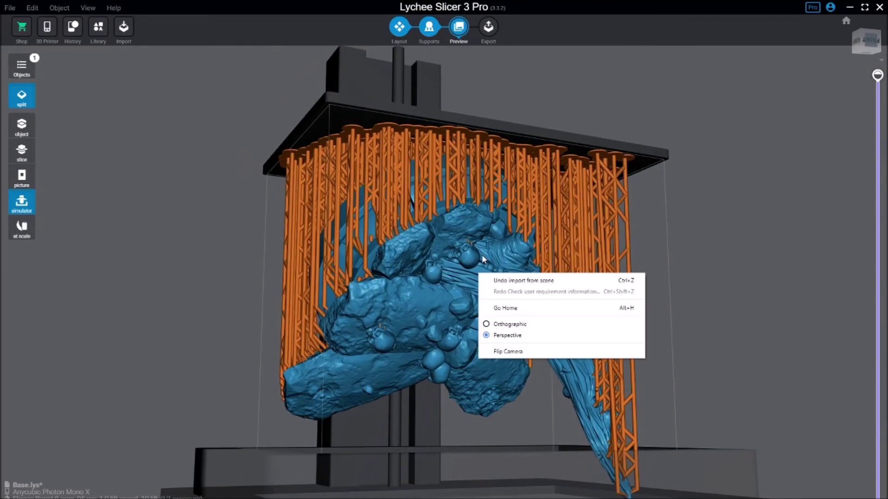
key(alt+h)
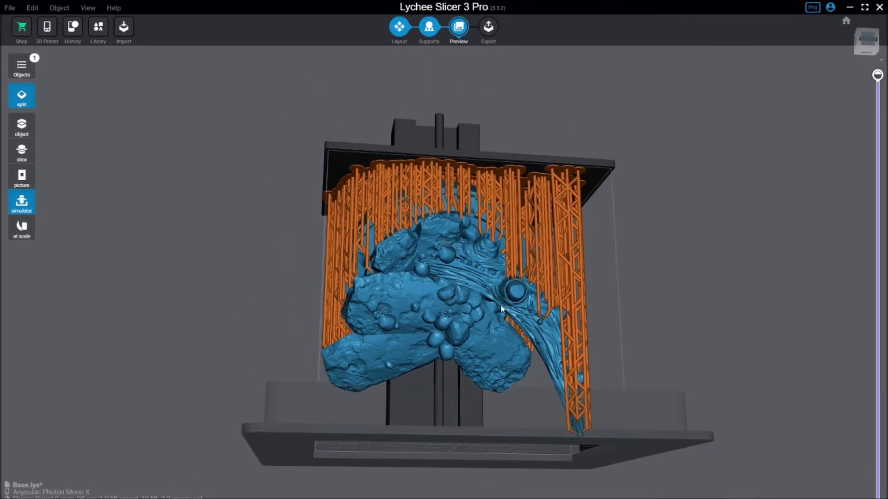
click(587, 322)
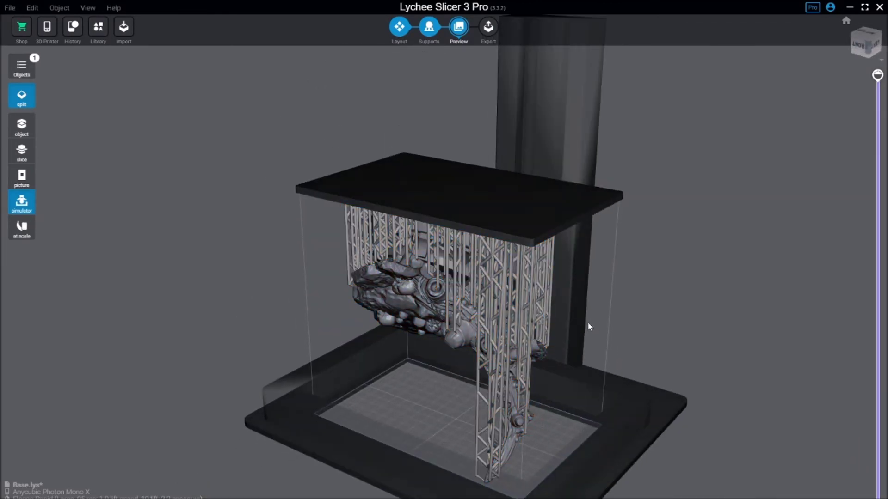
right_drag(588, 322, 610, 301)
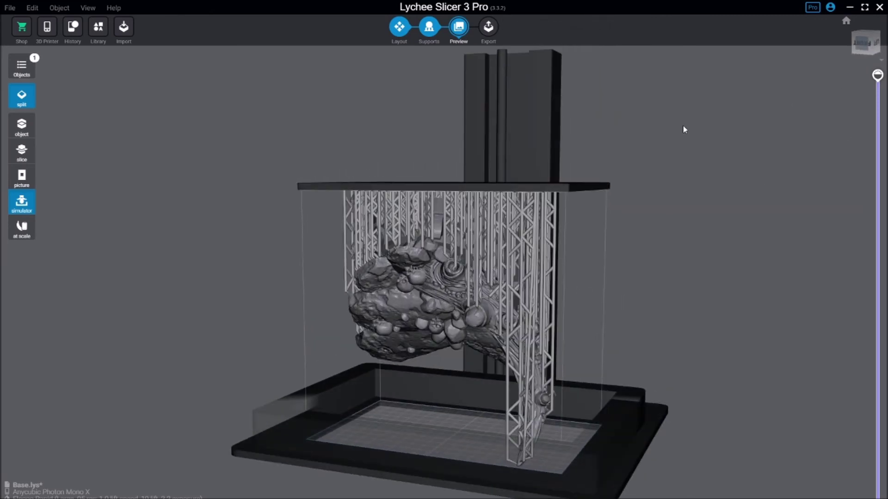
click(547, 298)
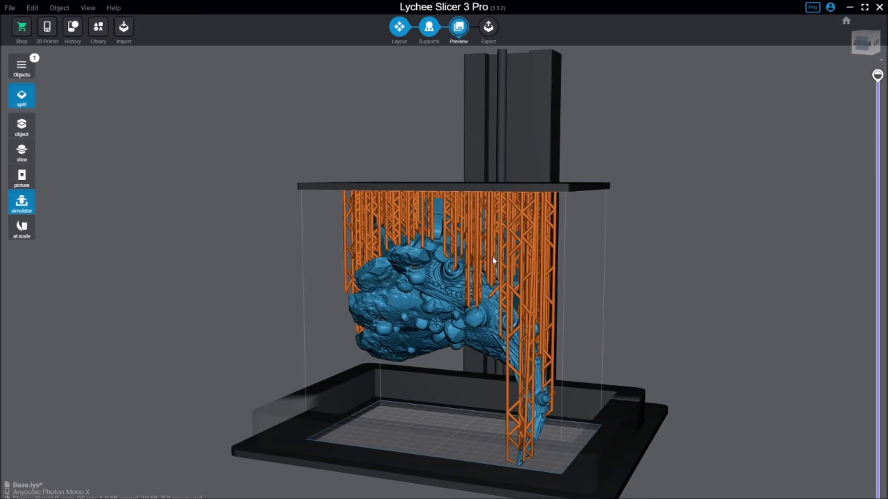
mouse_move(512, 286)
right_down()
mouse_move(324, 280)
mouse_move(474, 203)
right_up()
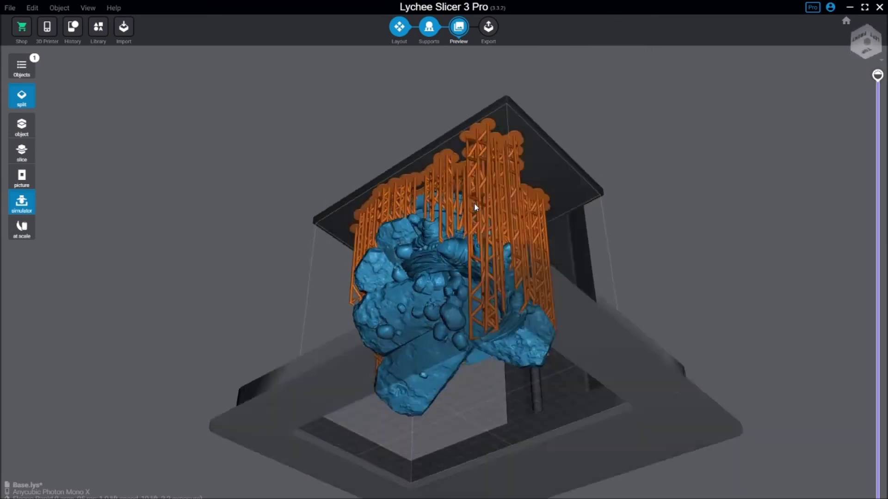
click(473, 203)
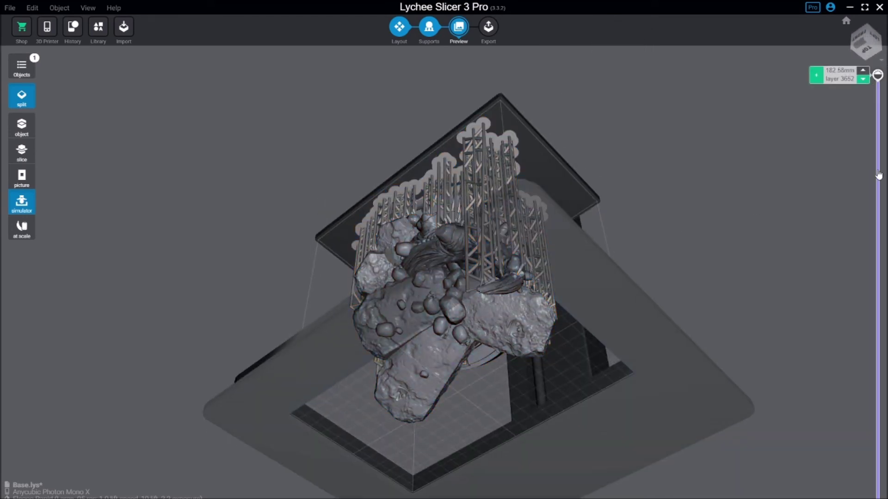
drag(877, 75, 878, 319)
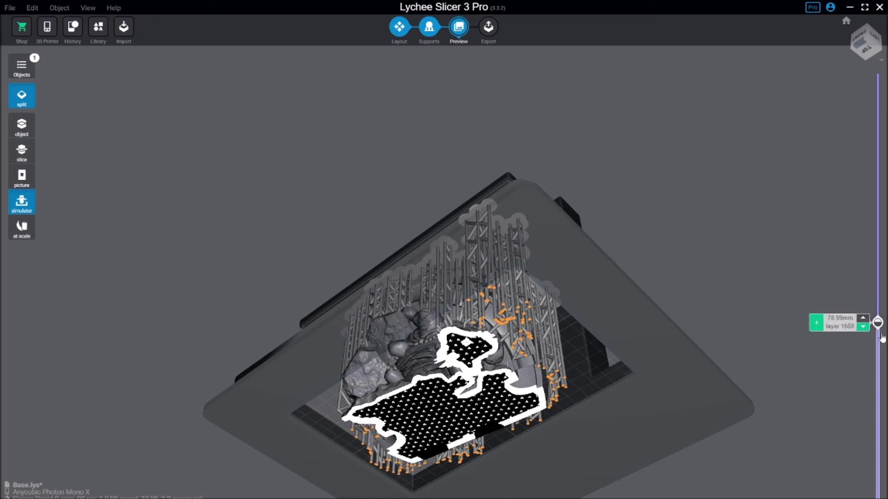
Step the preview down briefly, then raise it to the layer where two islands appear
drag(877, 319, 877, 354)
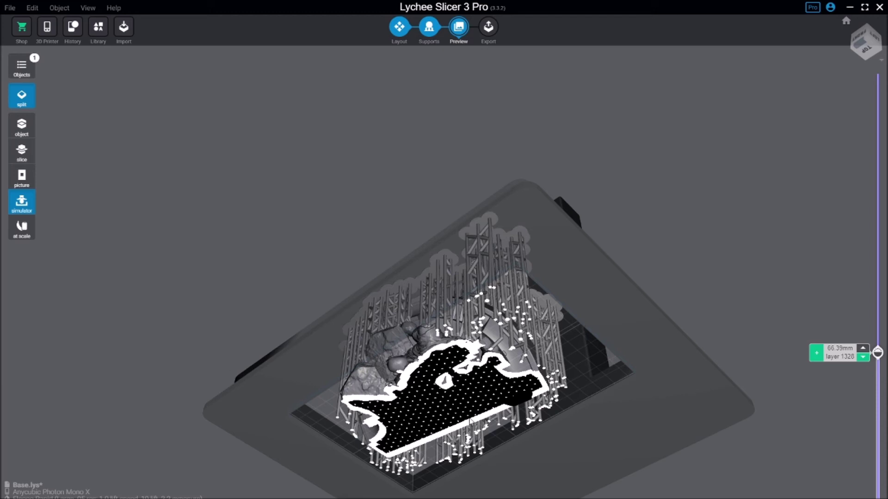
click(507, 392)
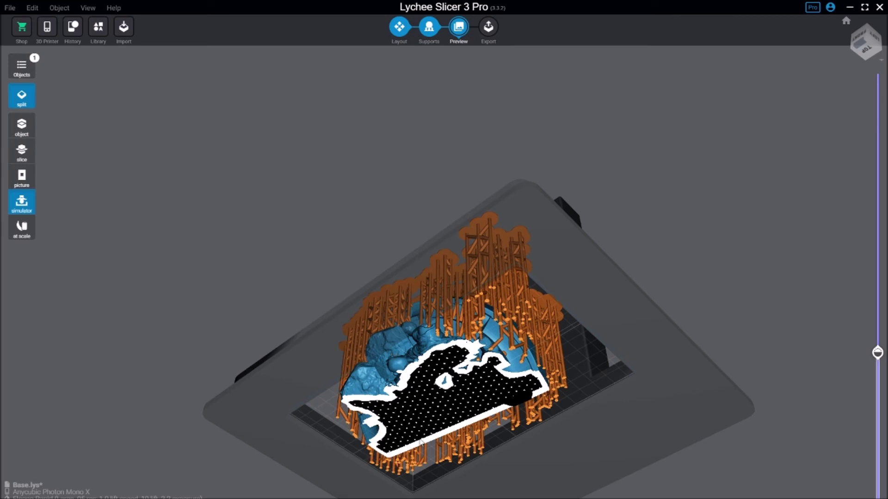
click(796, 350)
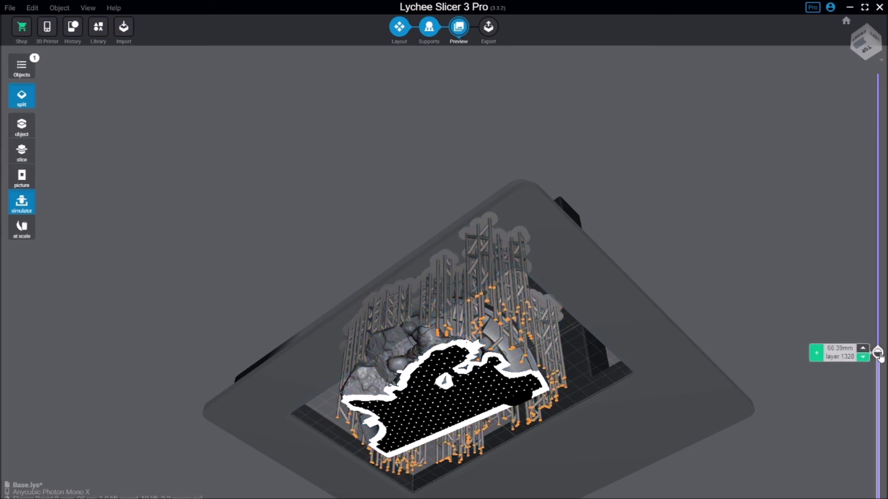
drag(878, 355, 877, 267)
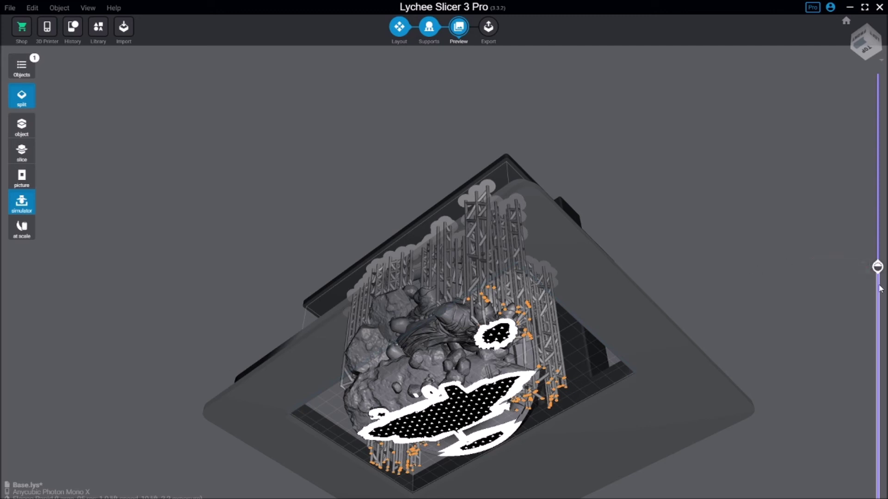
click(495, 384)
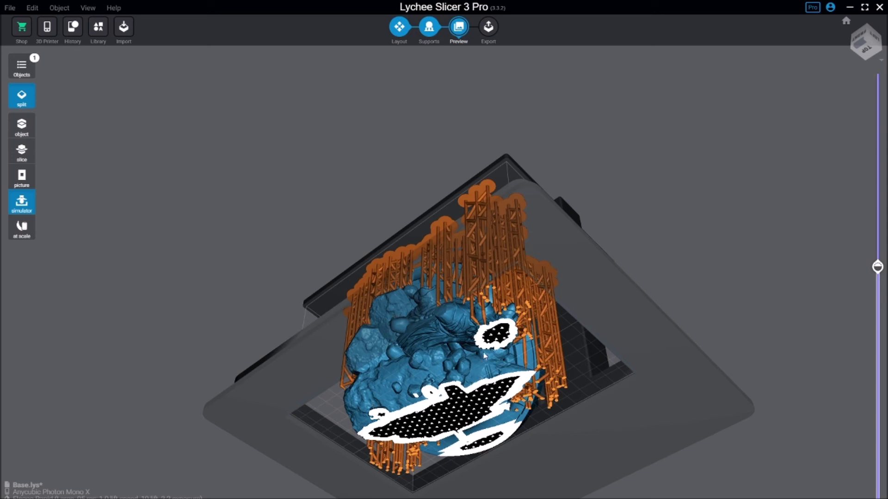
click(496, 404)
Raise the slice preview higher to leave a few small islands, toggling the model selection
drag(877, 267, 877, 197)
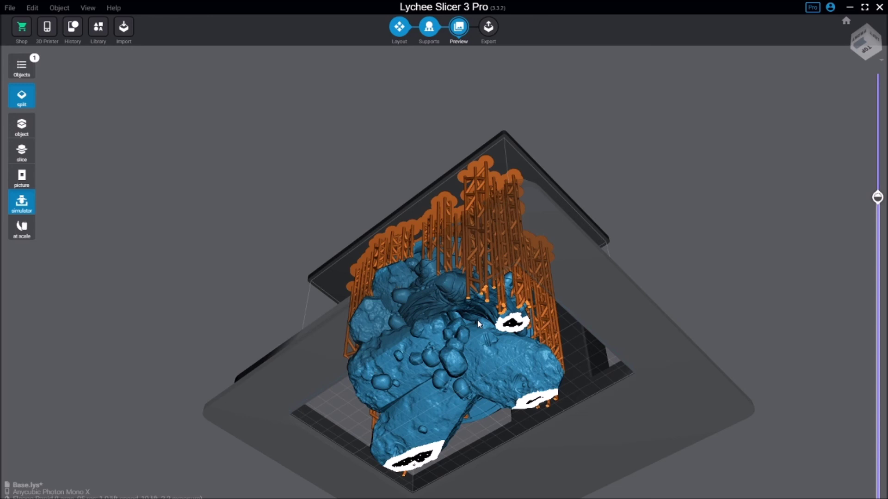
click(342, 380)
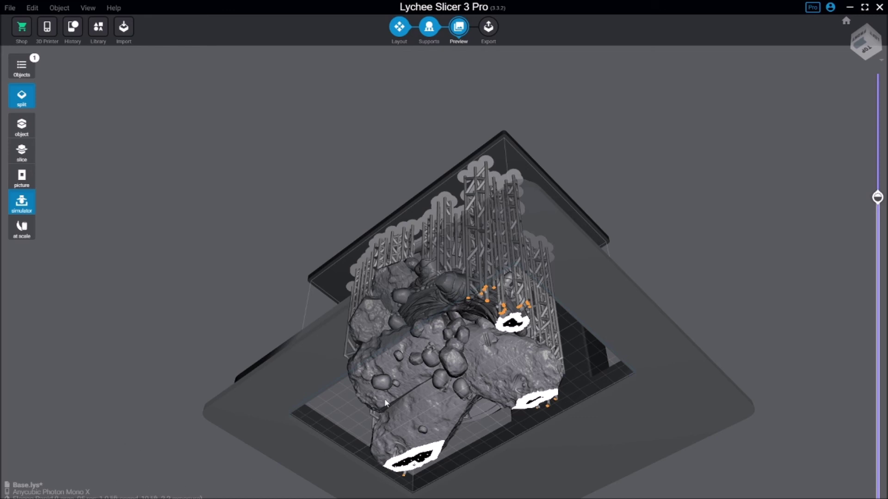
click(431, 391)
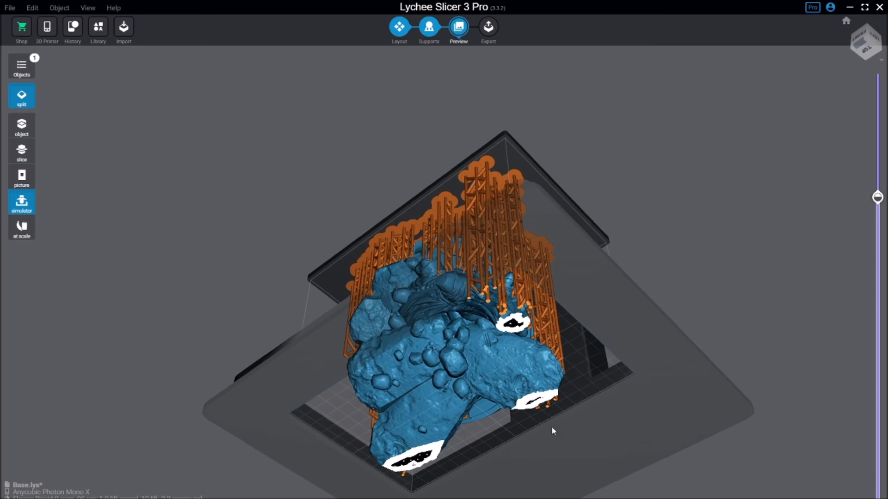
right_drag(551, 427, 554, 428)
Orbit the view and advance the preview to the final layer 3443
click(633, 382)
right_drag(632, 383, 465, 354)
click(465, 354)
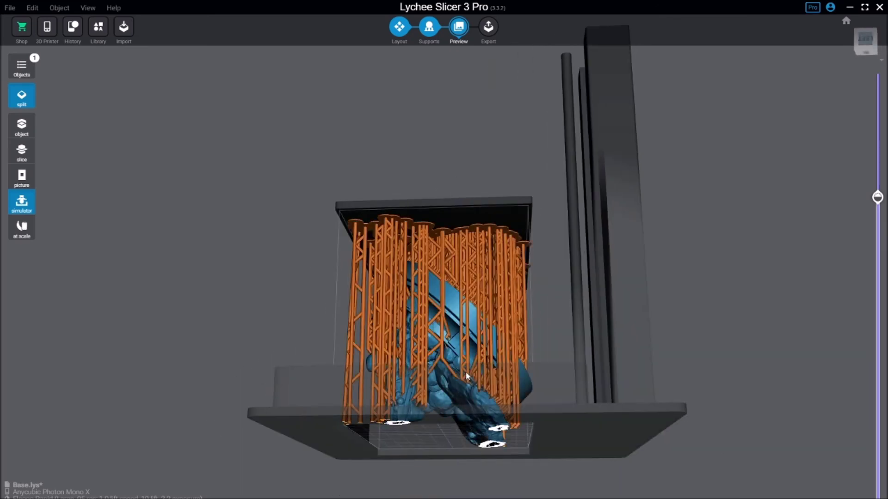
right_drag(603, 379, 603, 374)
click(604, 375)
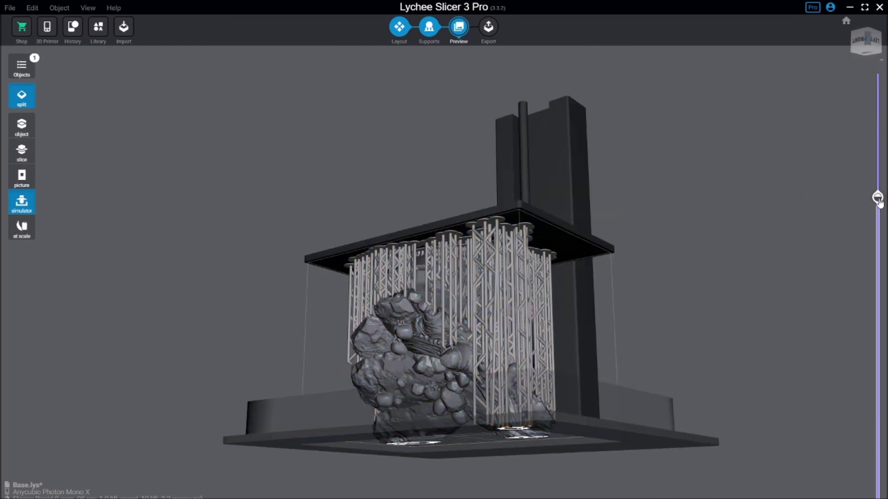
drag(877, 199, 877, 99)
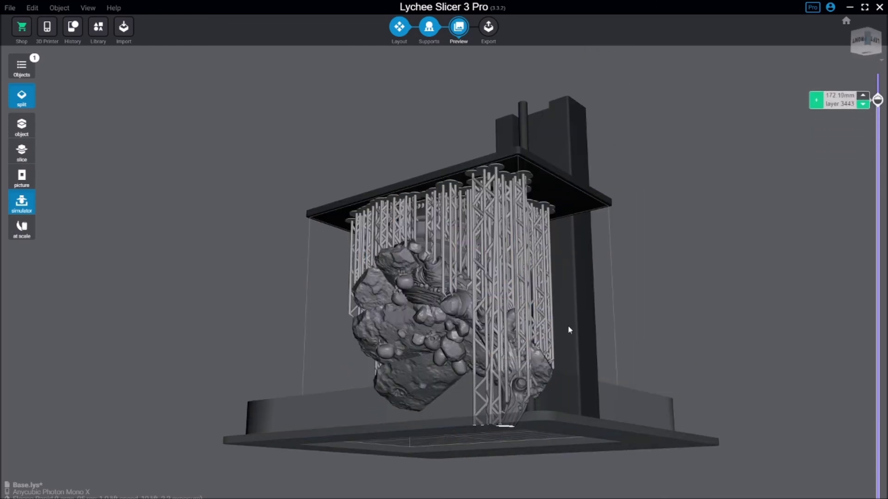
Orbit to front, three-quarter and low frontal views of the print under the plate
mouse_move(680, 355)
right_down()
mouse_move(601, 312)
mouse_move(651, 328)
right_up()
click(491, 338)
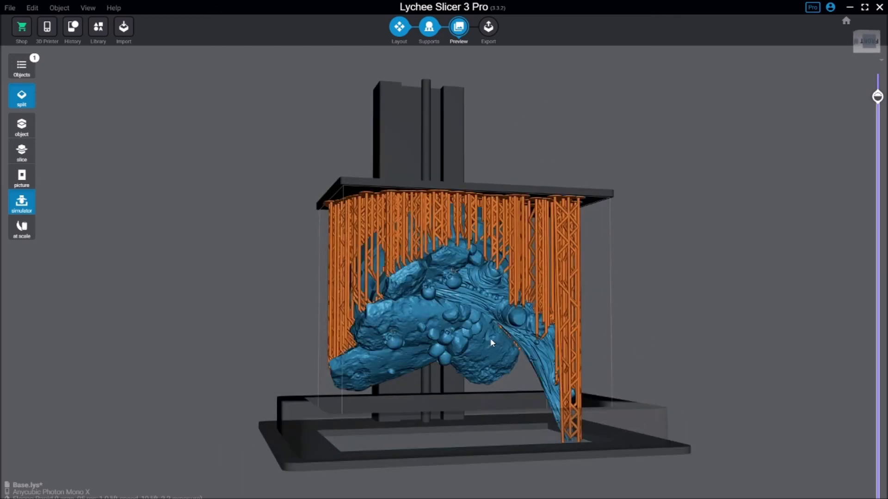
mouse_move(490, 337)
right_down()
mouse_move(602, 359)
mouse_move(583, 358)
right_up()
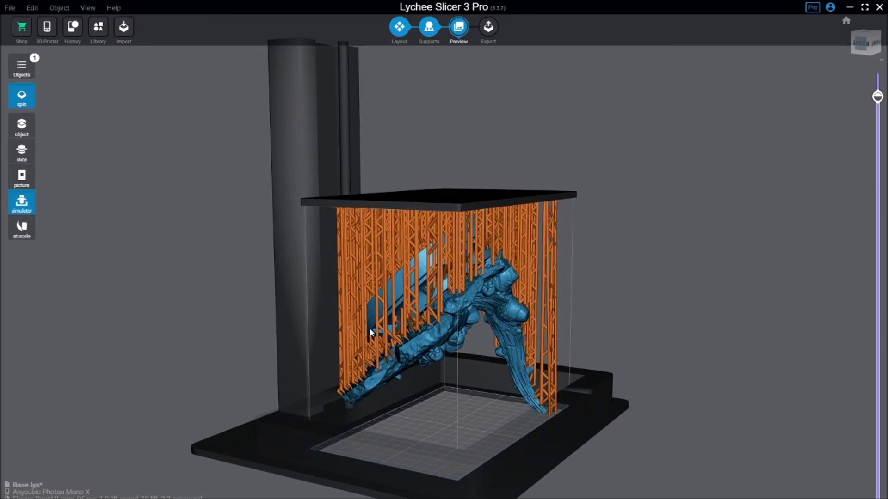
right_drag(453, 282, 457, 376)
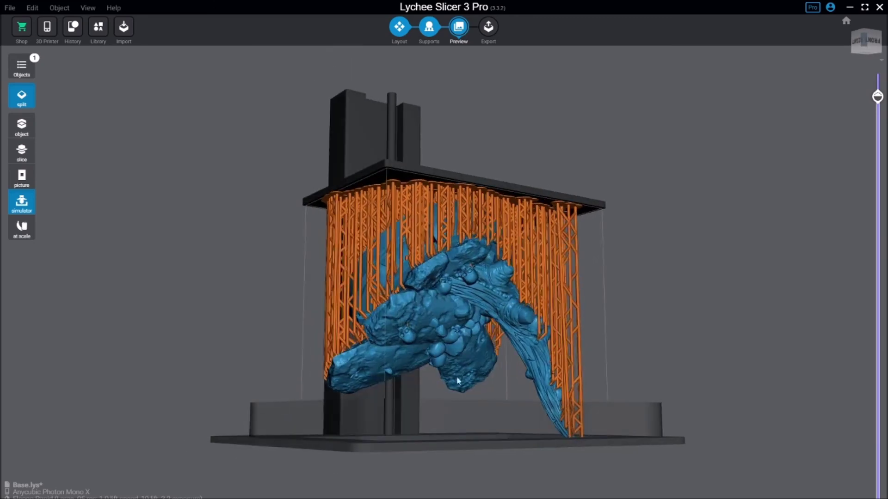
key(Escape)
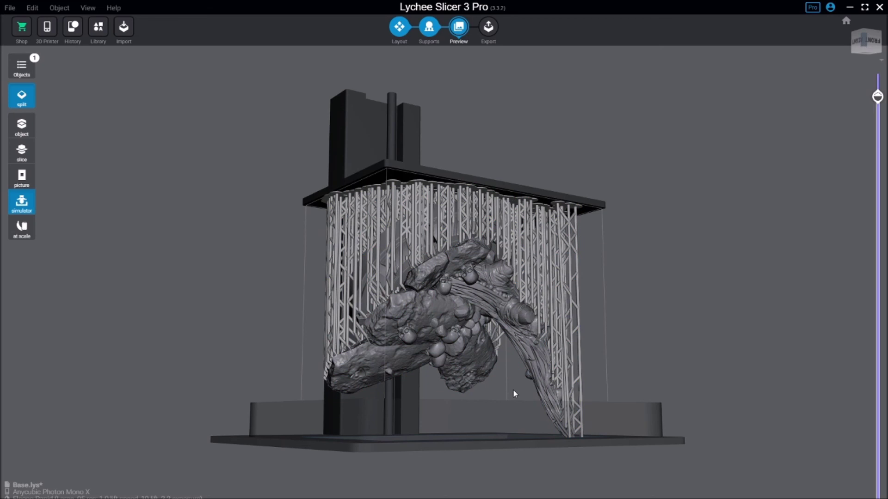
click(426, 308)
click(354, 448)
Orbit from a higher angle and around the supported model
click(468, 378)
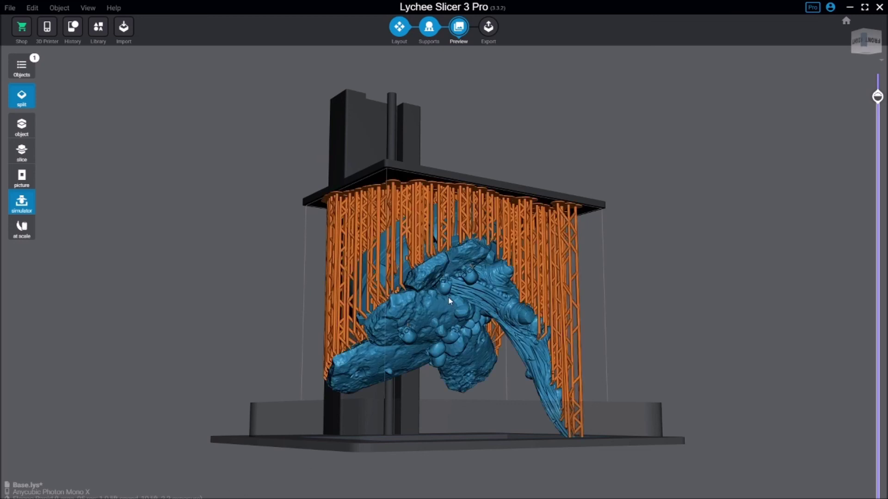
right_drag(451, 302, 514, 339)
click(440, 433)
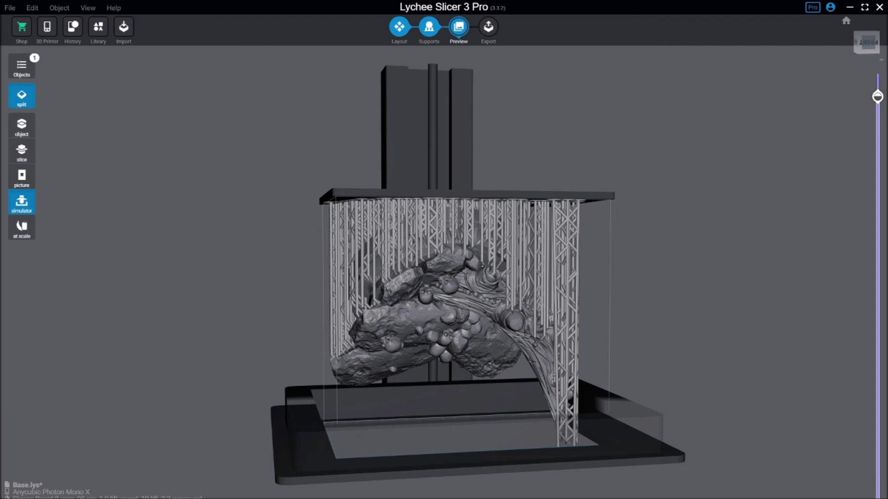
click(446, 219)
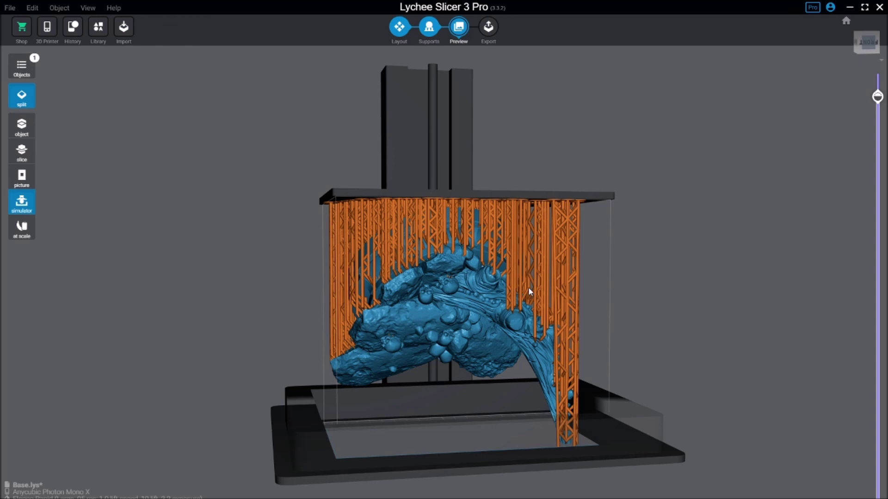
right_drag(528, 288, 391, 308)
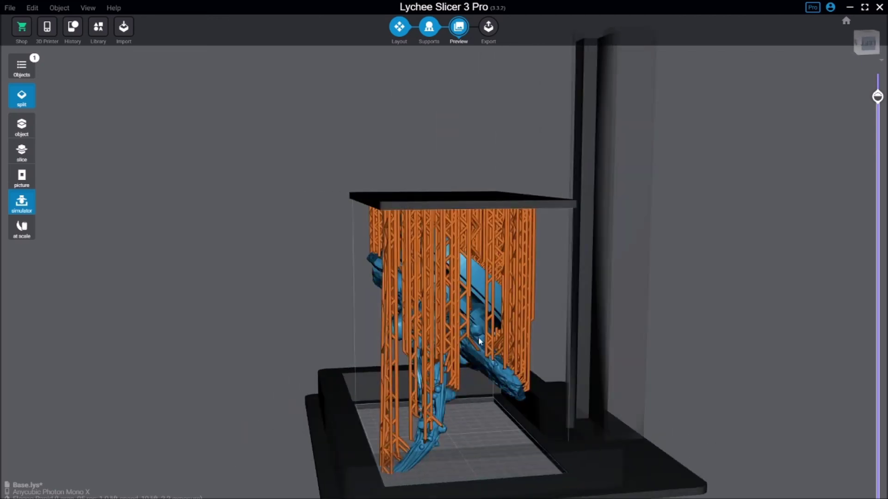
right_drag(392, 309, 639, 341)
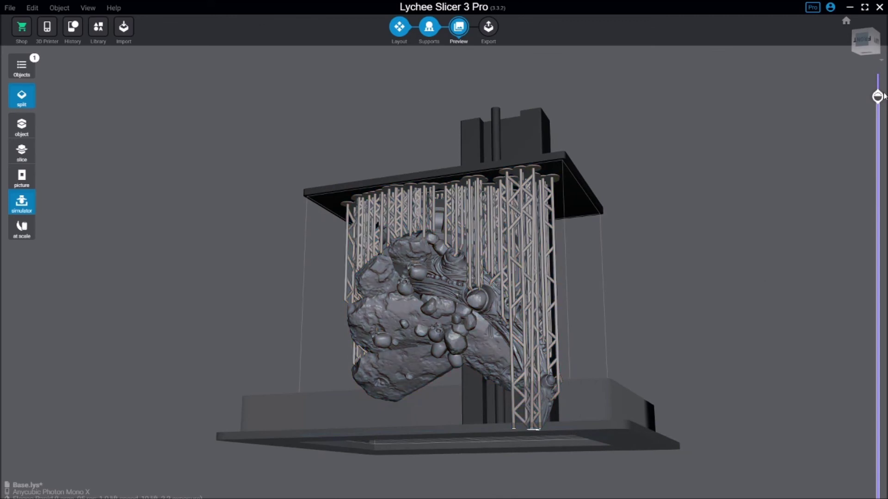
Drop the preview to layer 1937 and orbit to view it from below the plate
drag(877, 96, 878, 280)
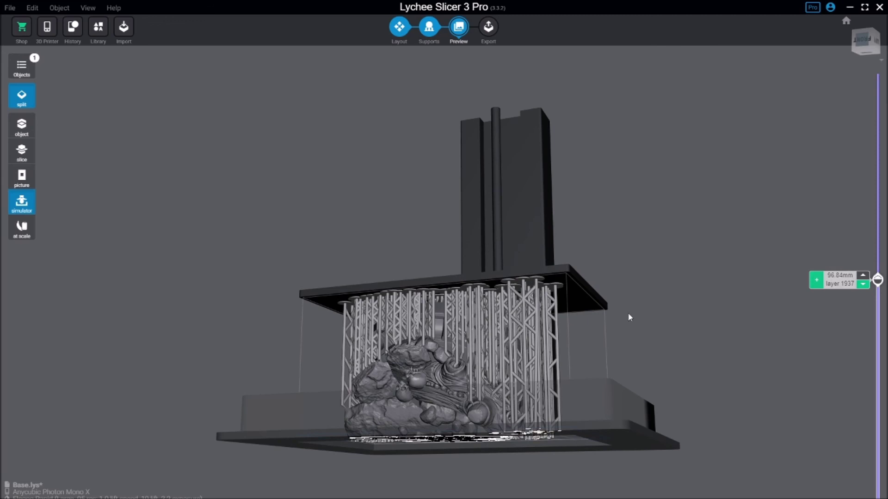
click(555, 363)
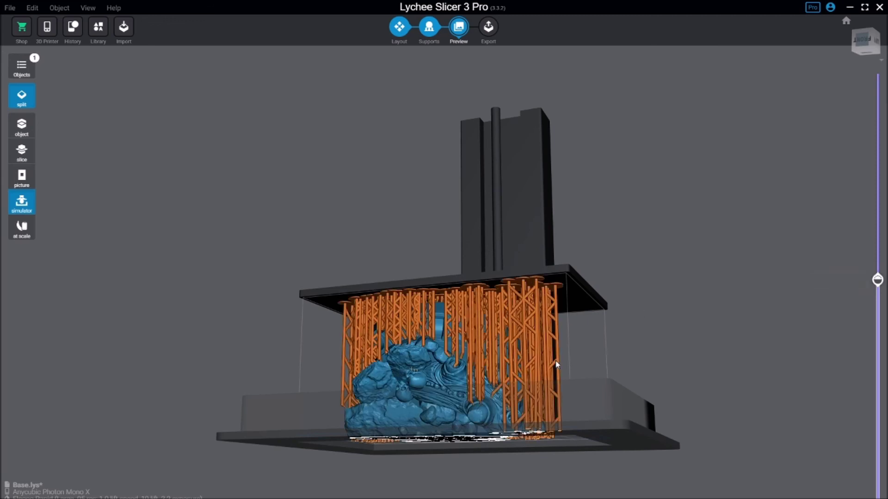
click(555, 360)
mouse_move(521, 425)
right_down()
mouse_move(491, 333)
mouse_move(517, 332)
mouse_move(528, 408)
right_up()
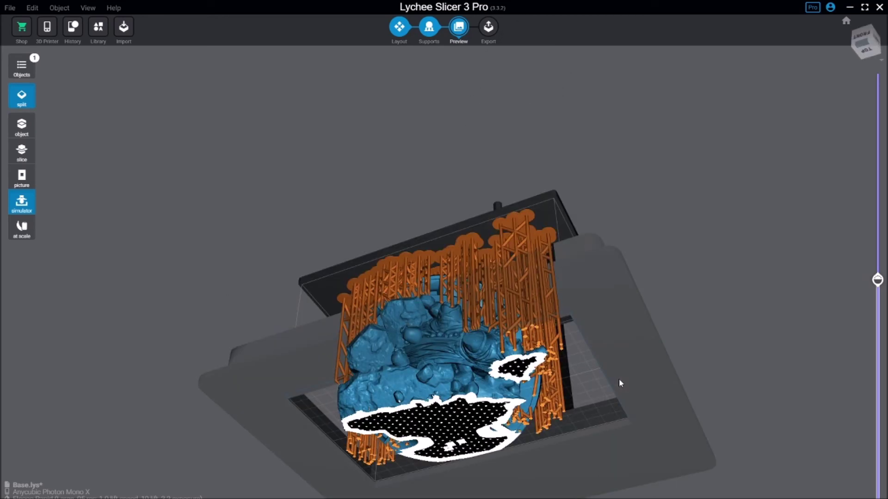